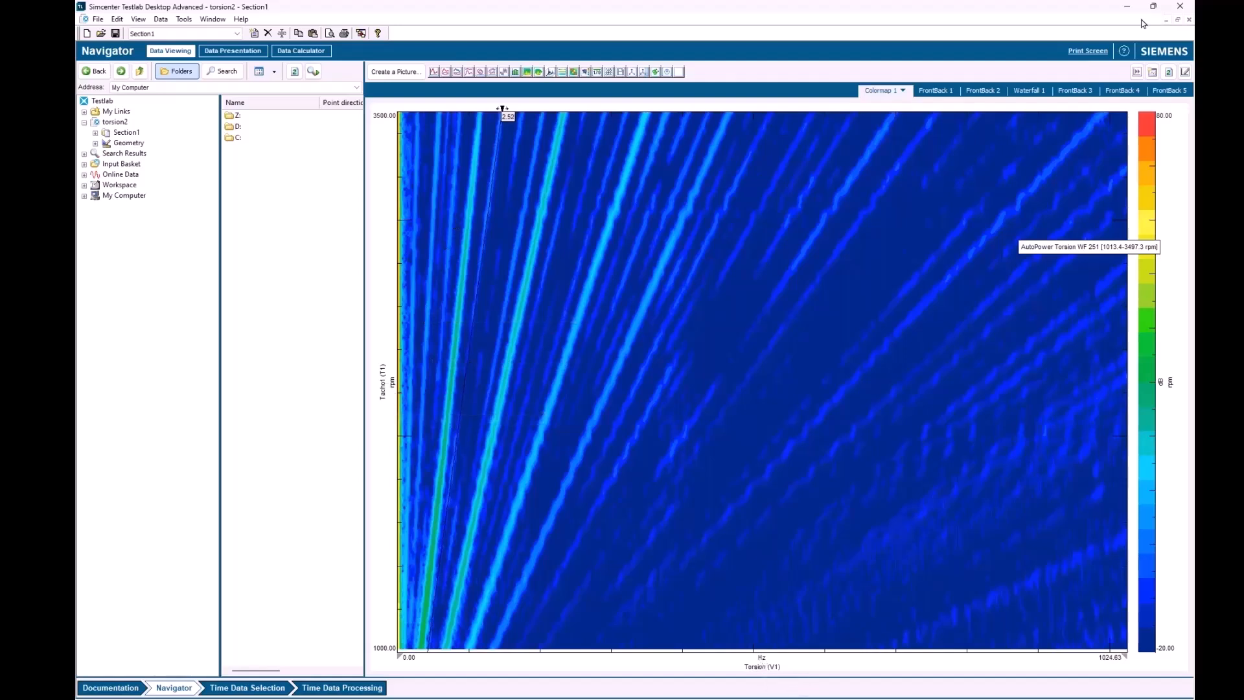
# Switch the torsion colormap's amplitude scale to the linear Amplitude format and back to dB
pyautogui.rightClick(1170, 386)
pyautogui.moveTo(1156, 414)
pyautogui.click(1090, 442)
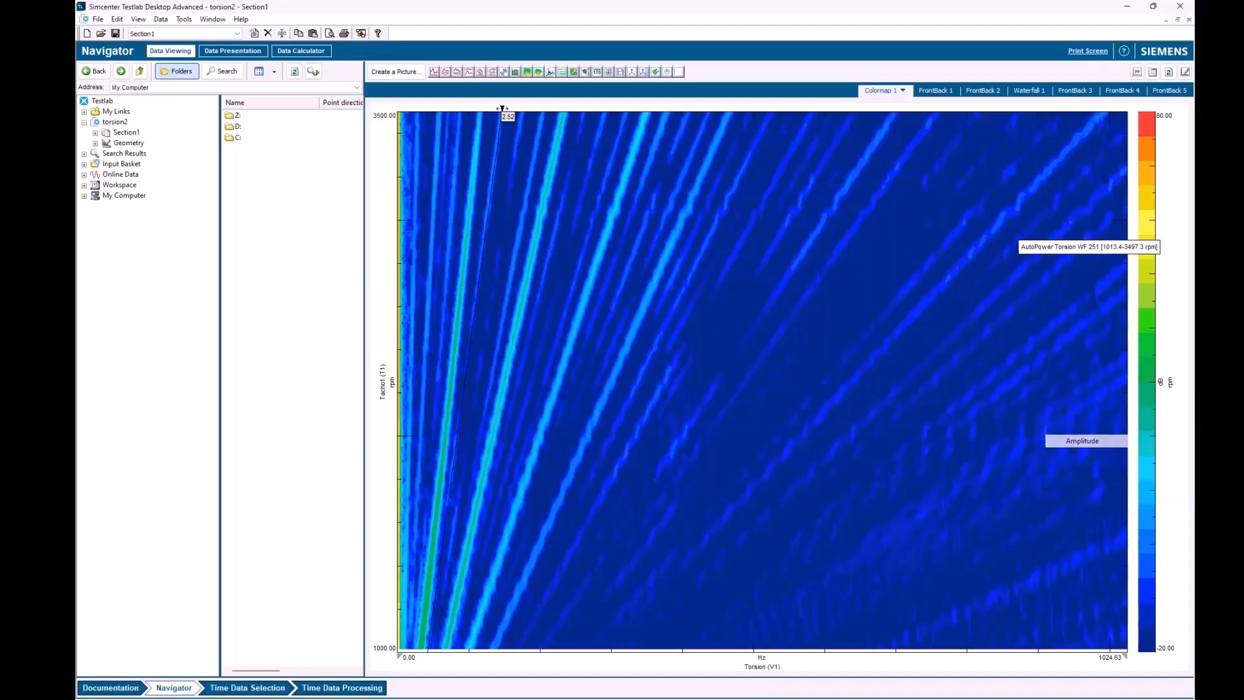
pyautogui.rightClick(1171, 383)
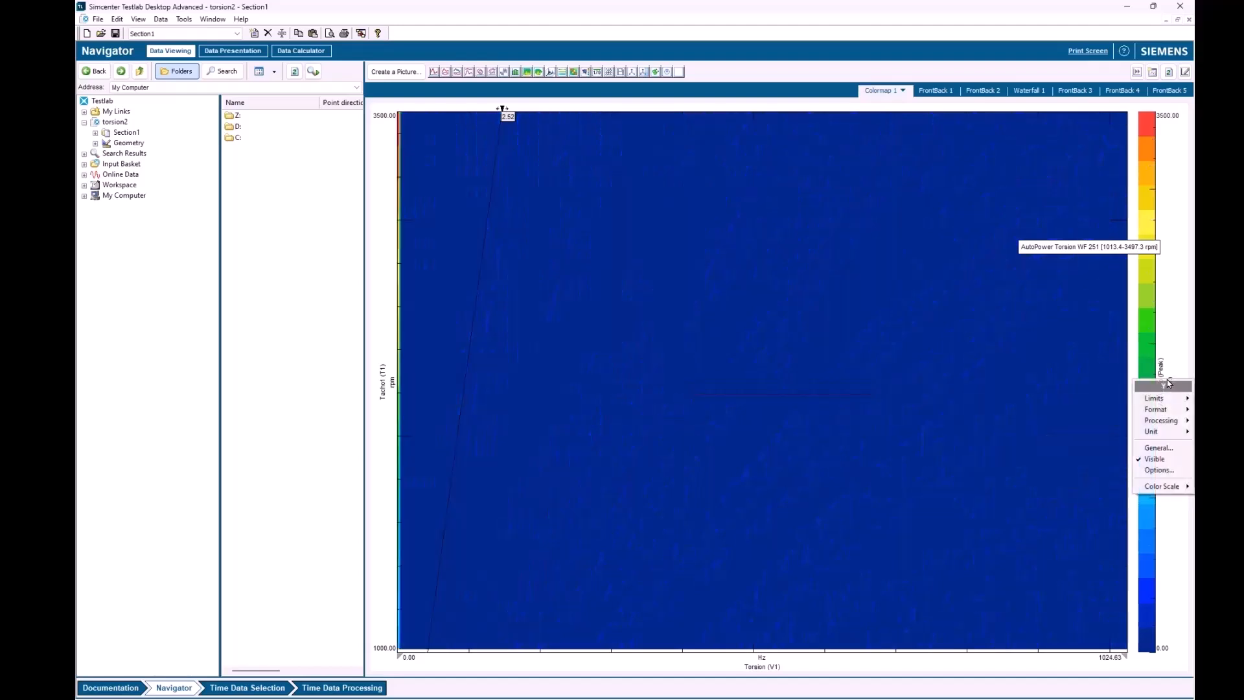
pyautogui.moveTo(1155, 410)
pyautogui.click(1079, 474)
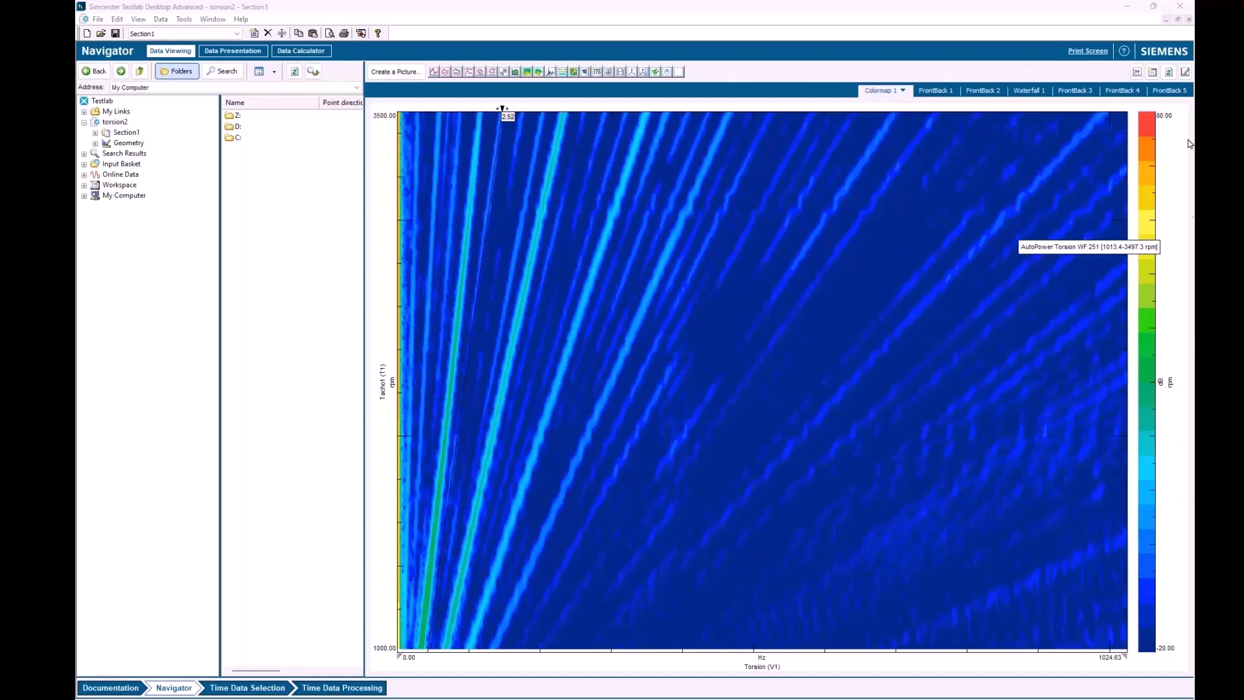
# Open an empty Front/Back picture in a detached window and move the colormap's order cursor to order 1.98
pyautogui.click(1152, 72)
pyautogui.moveTo(559, 189); pyautogui.dragTo(519, 313)
pyautogui.moveTo(493, 188); pyautogui.dragTo(472, 187)
# Plot the order cursor's 0.50-order-wide order section in the detached picture using Cursor Processing
pyautogui.rightClick(472, 187)
pyautogui.click(503, 272)
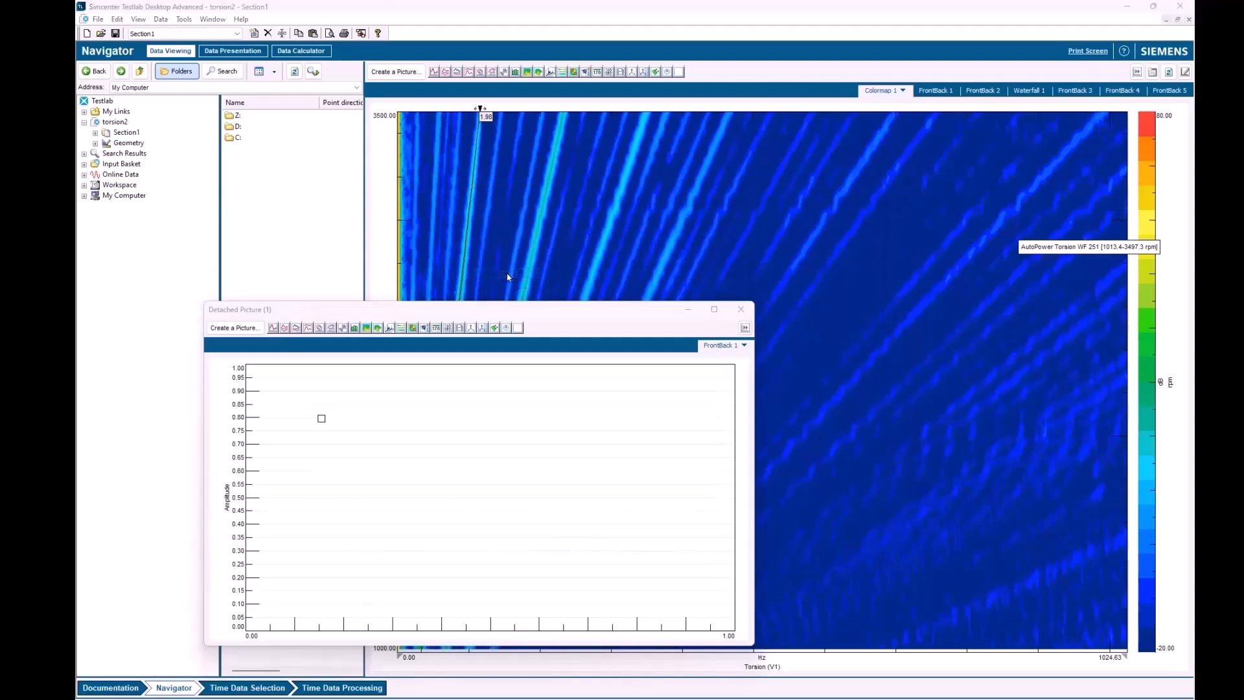
pyautogui.moveTo(565, 330); pyautogui.dragTo(329, 473)
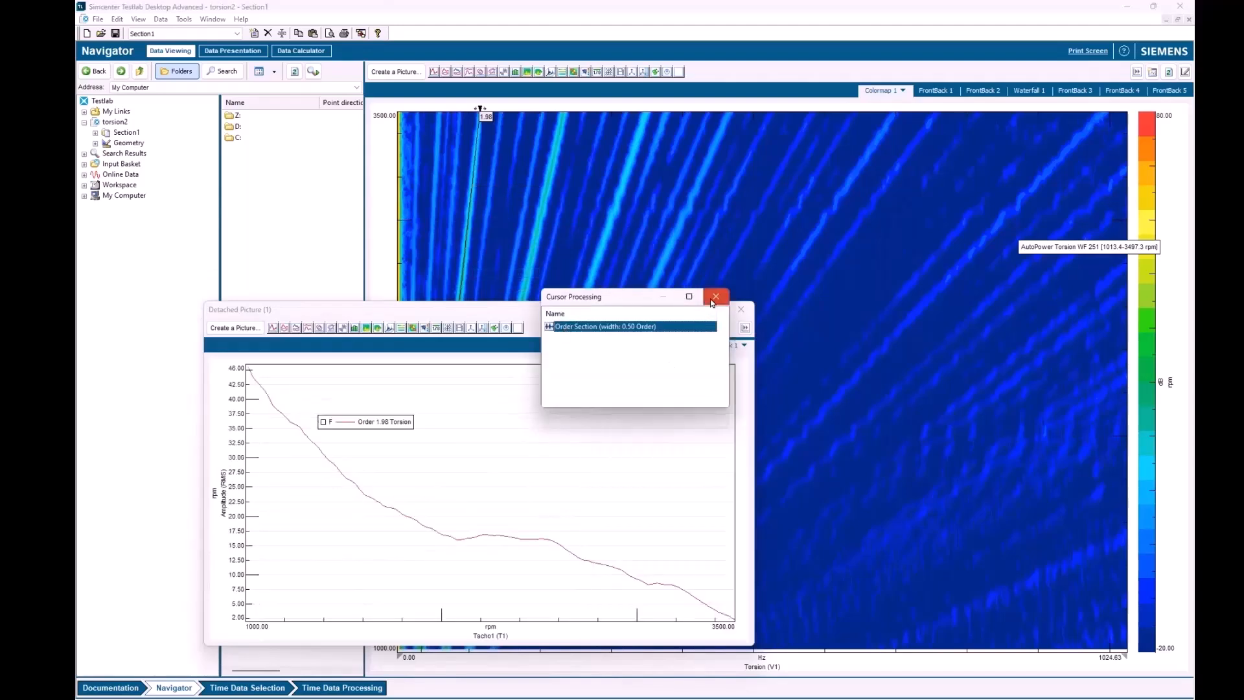
pyautogui.click(713, 301)
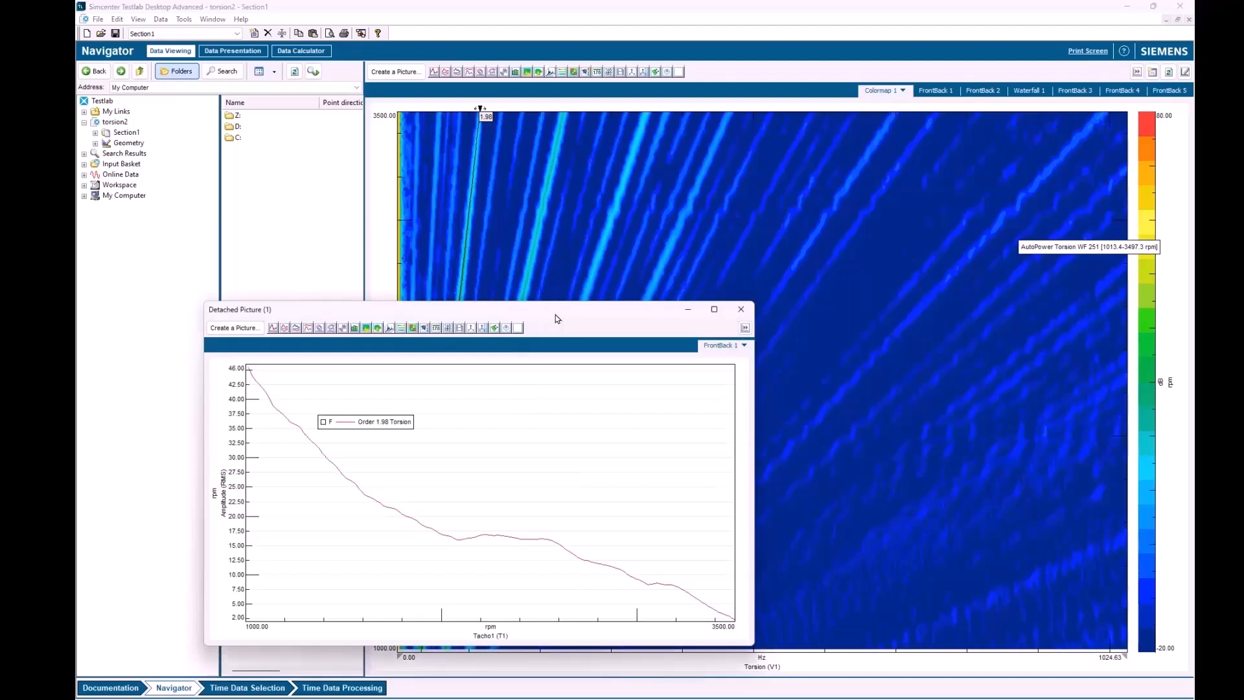
pyautogui.moveTo(556, 318); pyautogui.dragTo(658, 195)
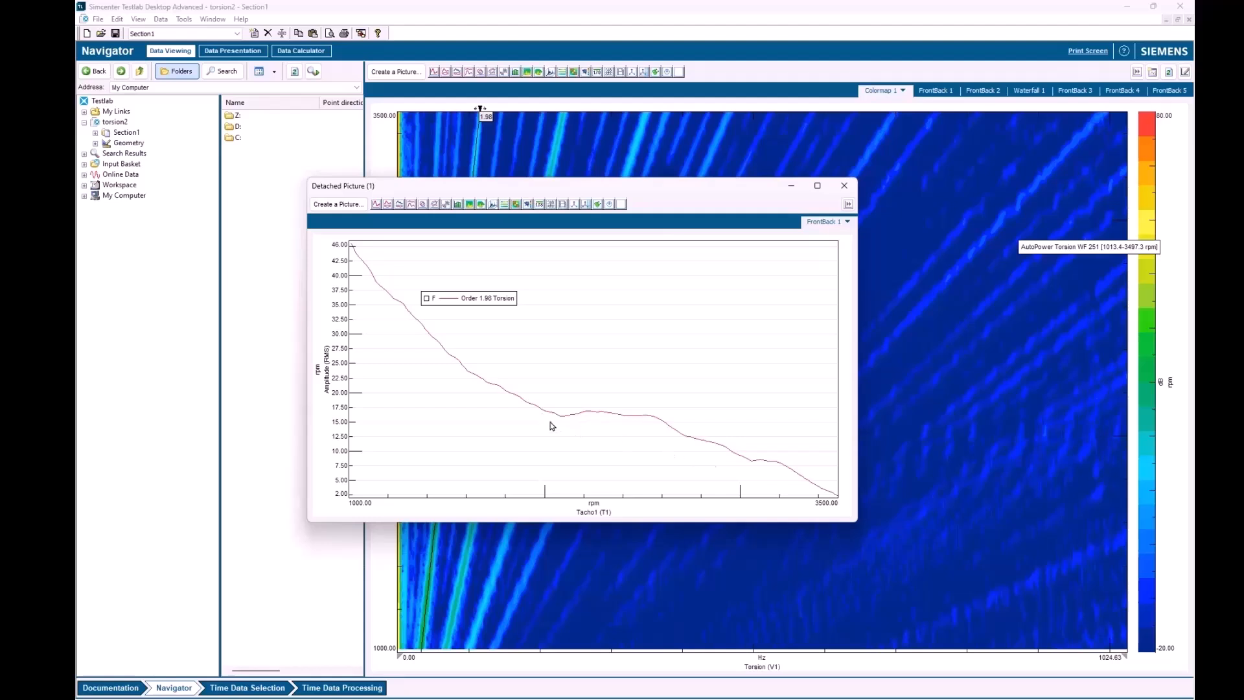
# Add a single X cursor to the order section at about 2326 rpm and enlarge the detached picture
pyautogui.rightClick(599, 340)
pyautogui.moveTo(674, 355)
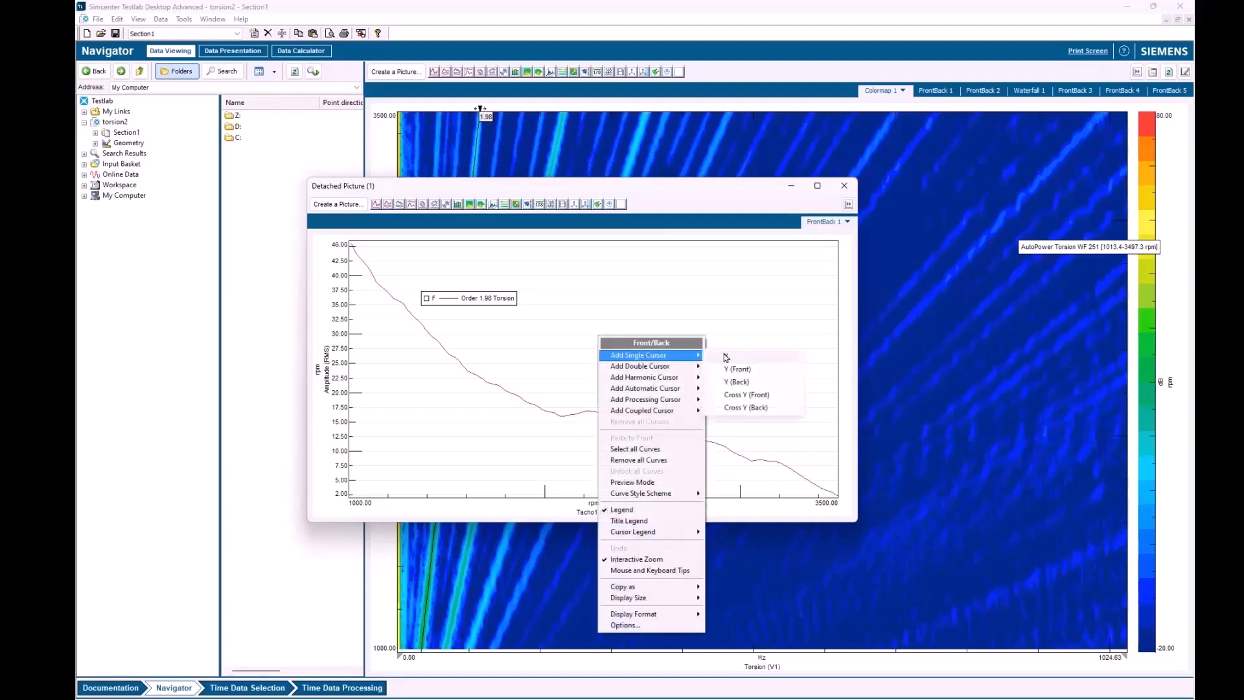
pyautogui.click(725, 356)
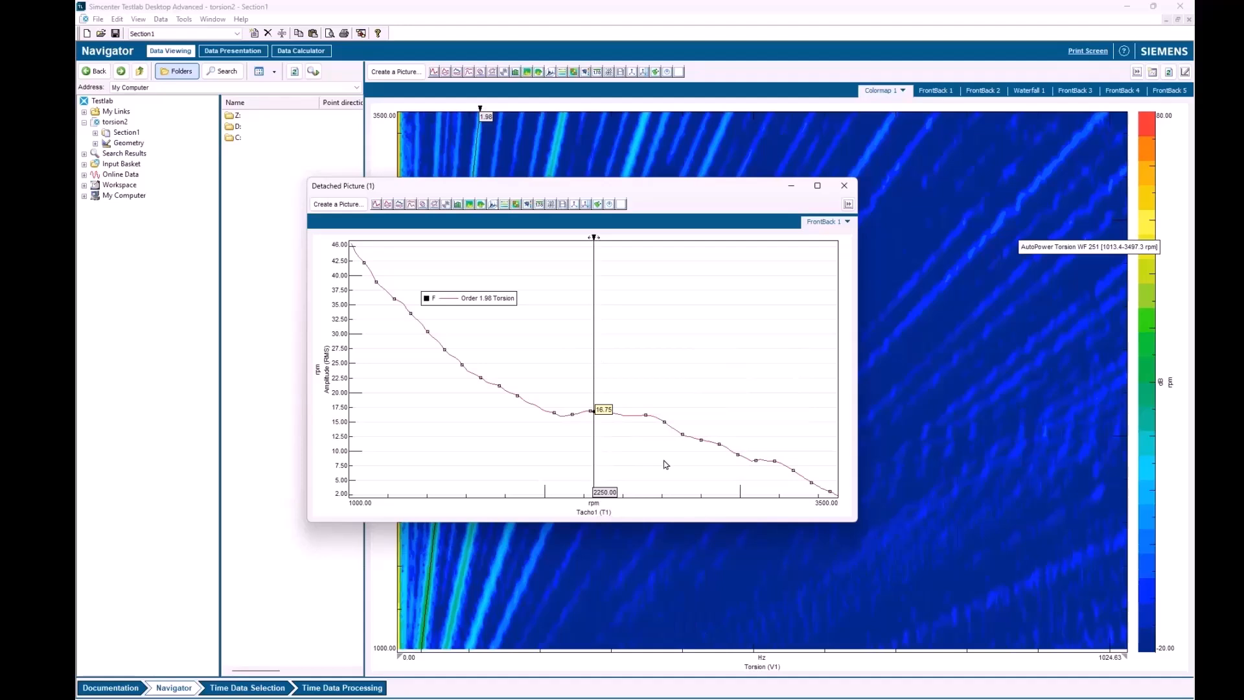
pyautogui.moveTo(593, 447)
pyautogui.mouseDown()
pyautogui.moveTo(644, 447)
pyautogui.moveTo(358, 431)
pyautogui.moveTo(818, 491)
pyautogui.moveTo(638, 464)
pyautogui.moveTo(609, 442)
pyautogui.mouseUp()
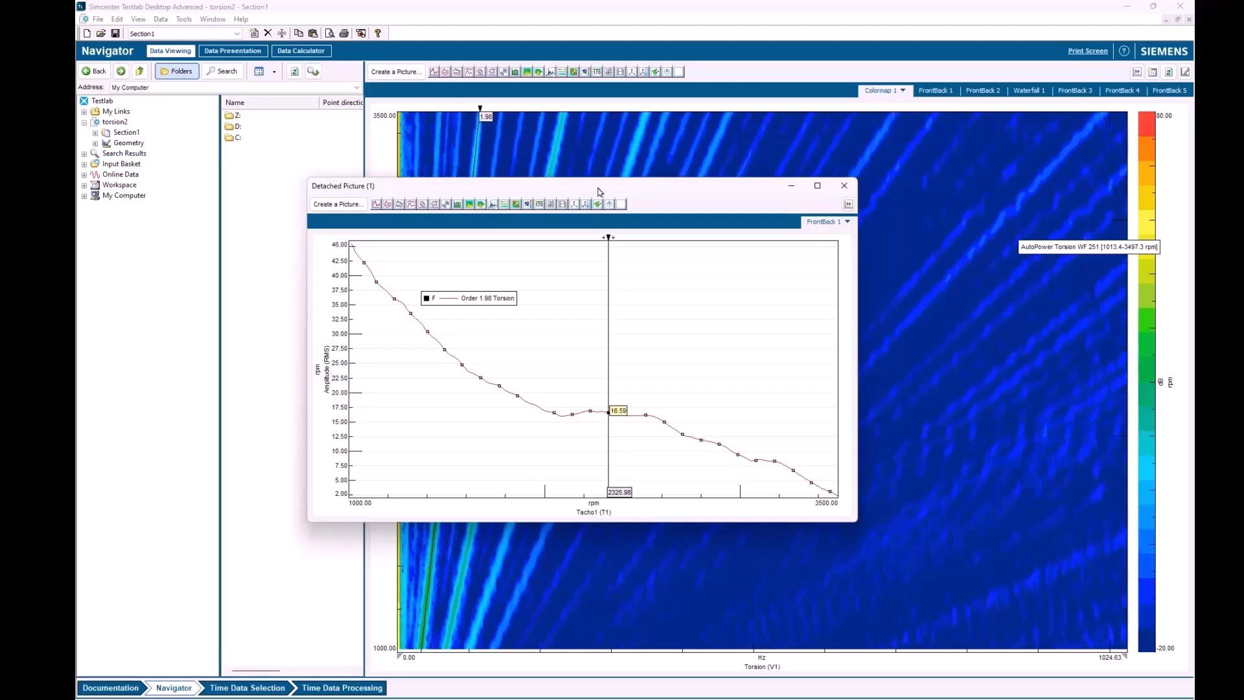
pyautogui.moveTo(591, 186); pyautogui.dragTo(525, 130)
pyautogui.moveTo(797, 463); pyautogui.dragTo(894, 561)
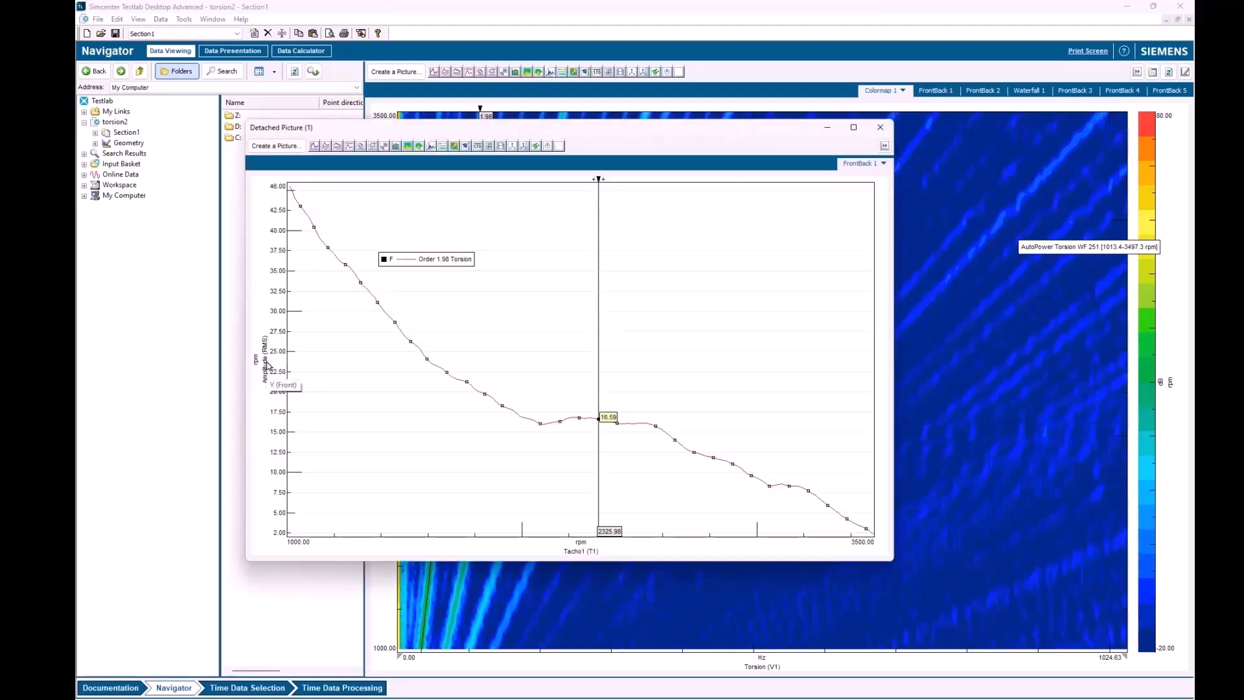
# Set the order curve's spectrum and section scaling to Peak, and switch it to Peak-to-Peak
pyautogui.rightClick(267, 363)
pyautogui.moveTo(286, 406)
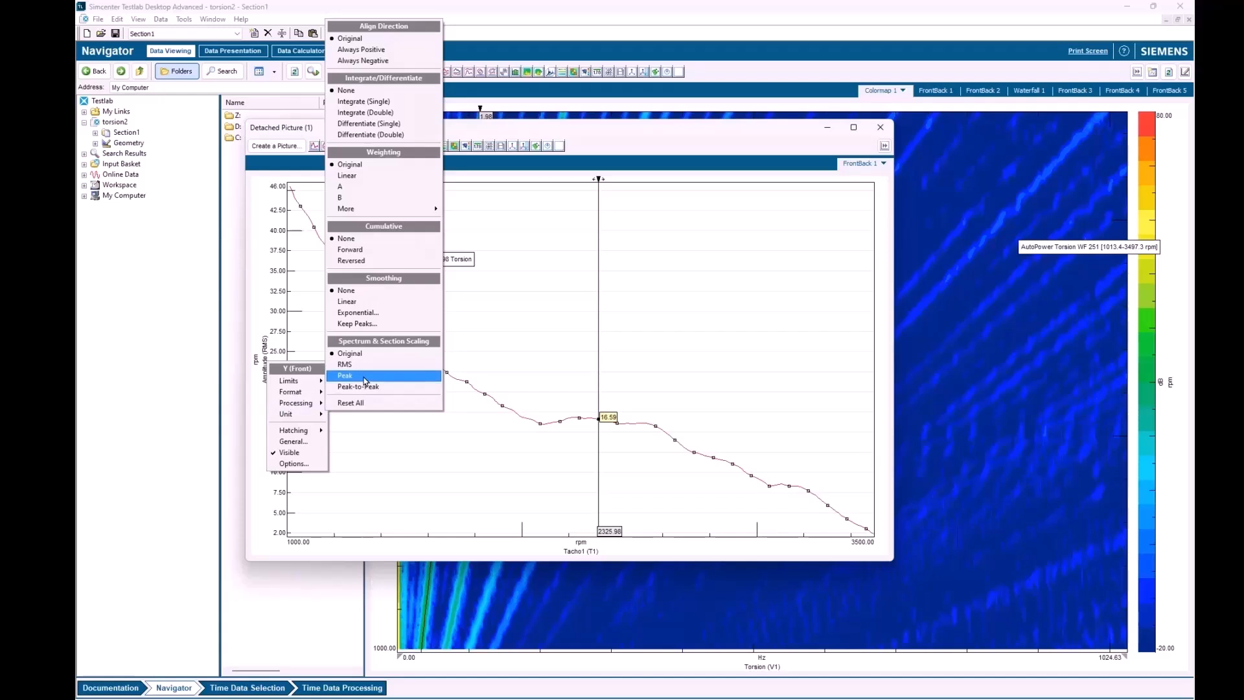
pyautogui.click(365, 381)
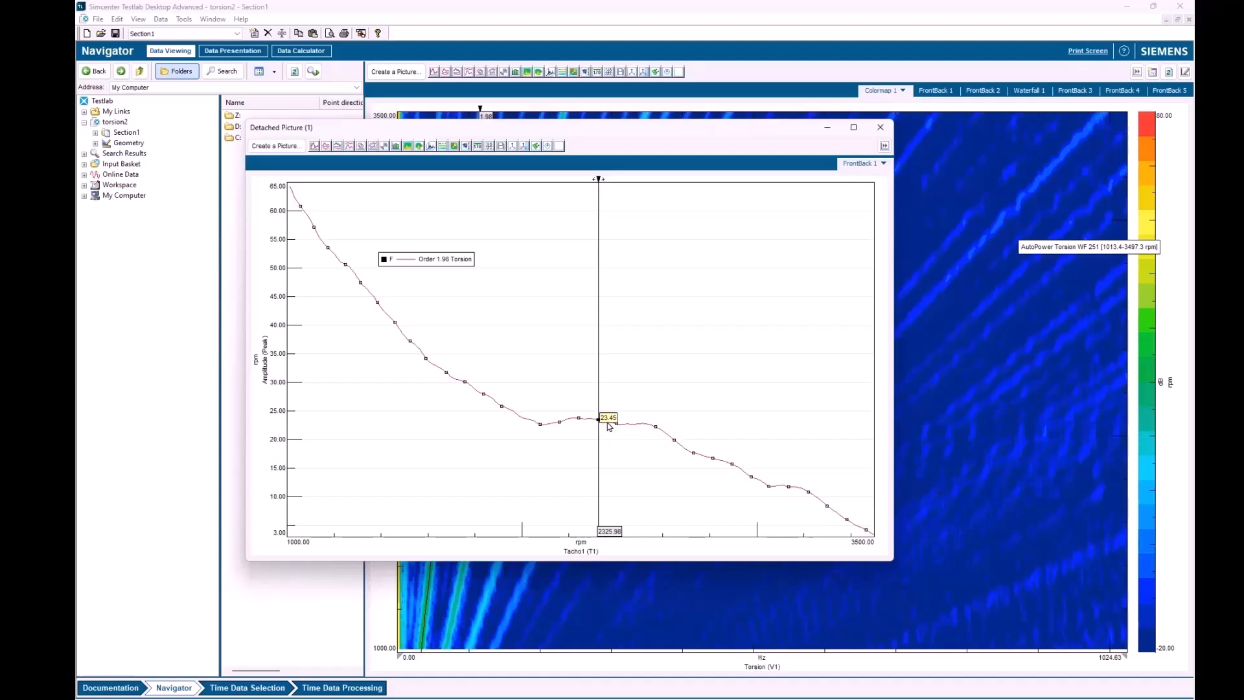
pyautogui.rightClick(263, 359)
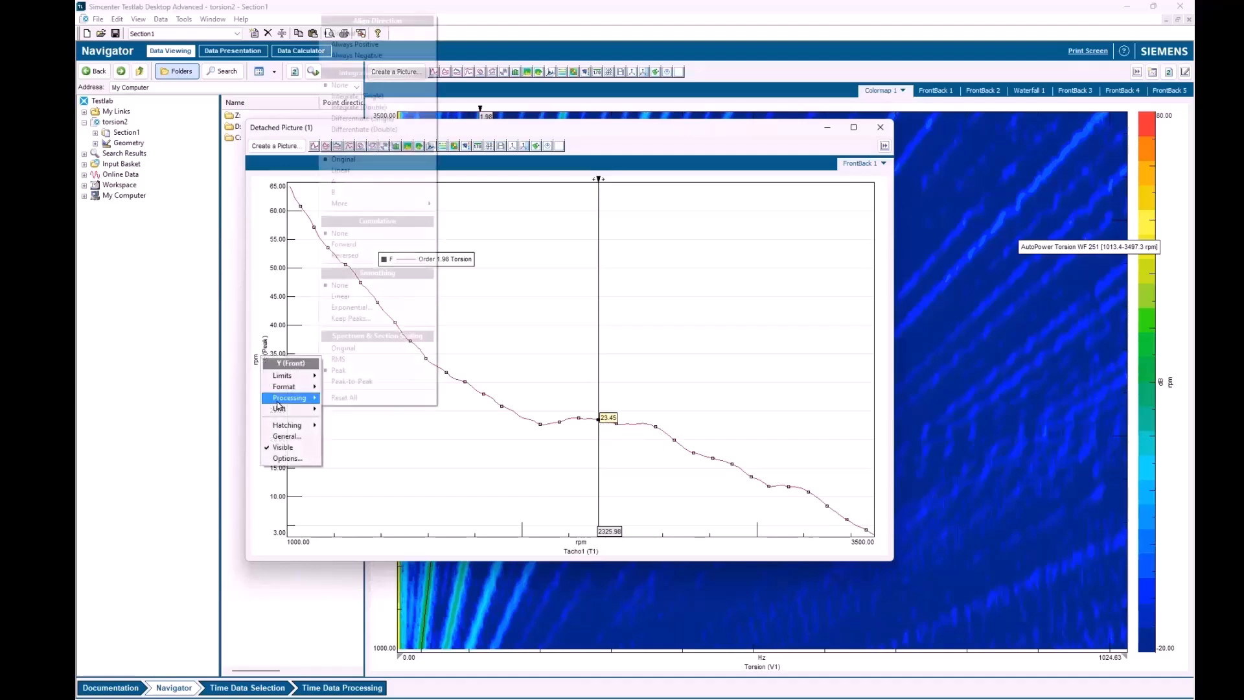
pyautogui.click(352, 381)
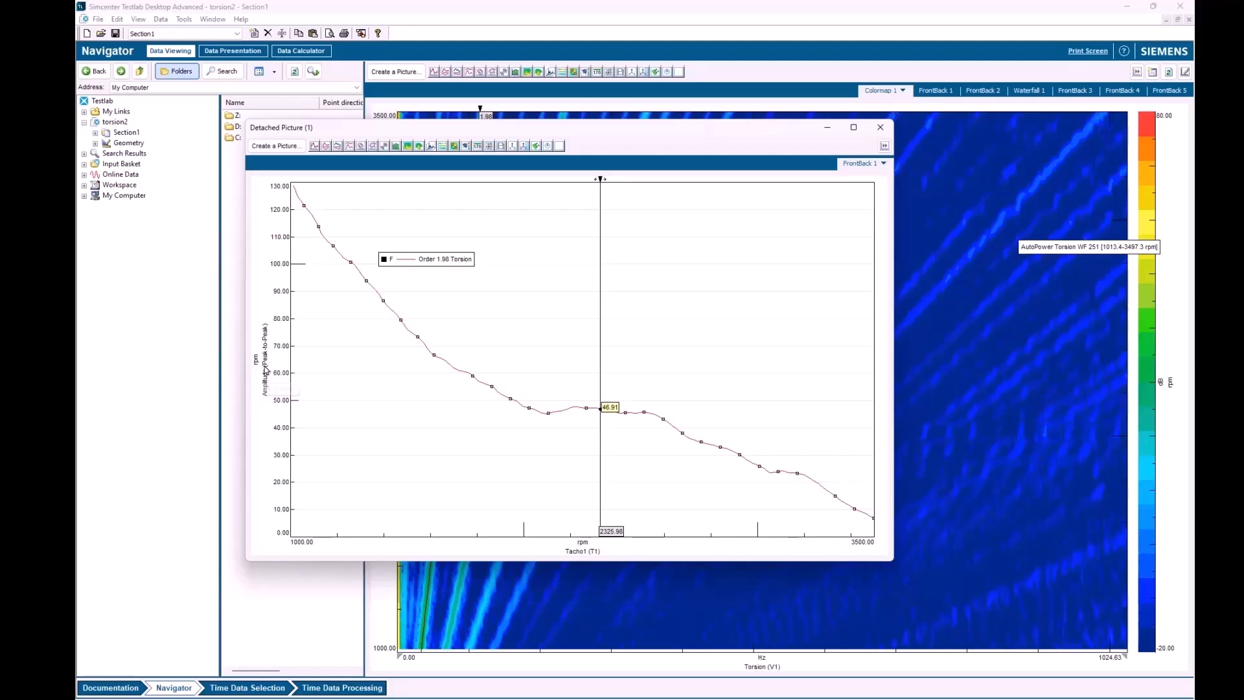
# Apply single integration to the order curve and move its X cursor to about 1072 rpm
pyautogui.rightClick(267, 363)
pyautogui.moveTo(293, 407)
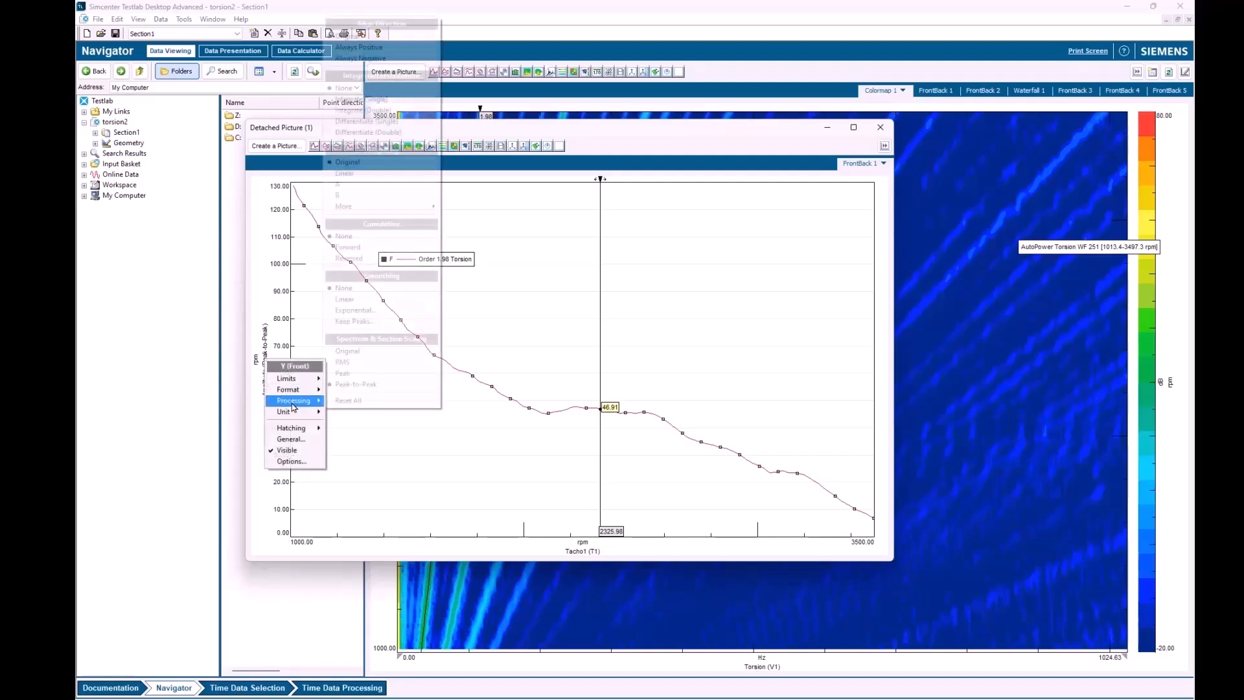
pyautogui.click(391, 101)
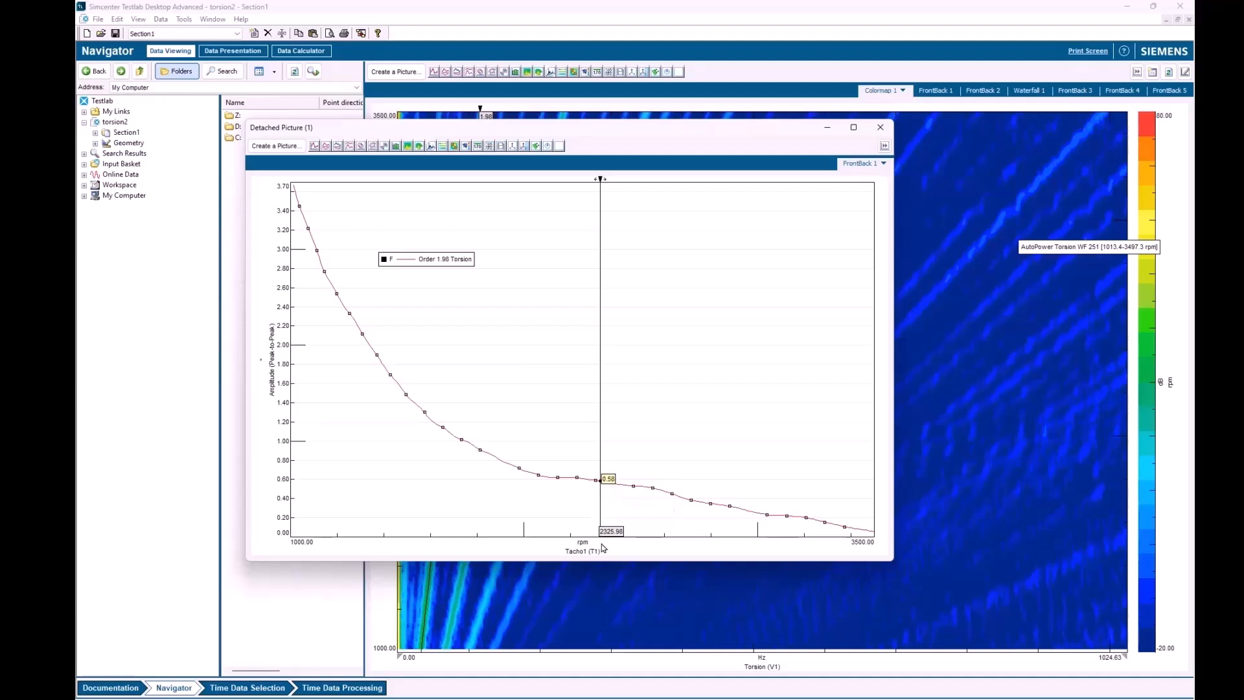
pyautogui.moveTo(601, 460); pyautogui.dragTo(311, 235)
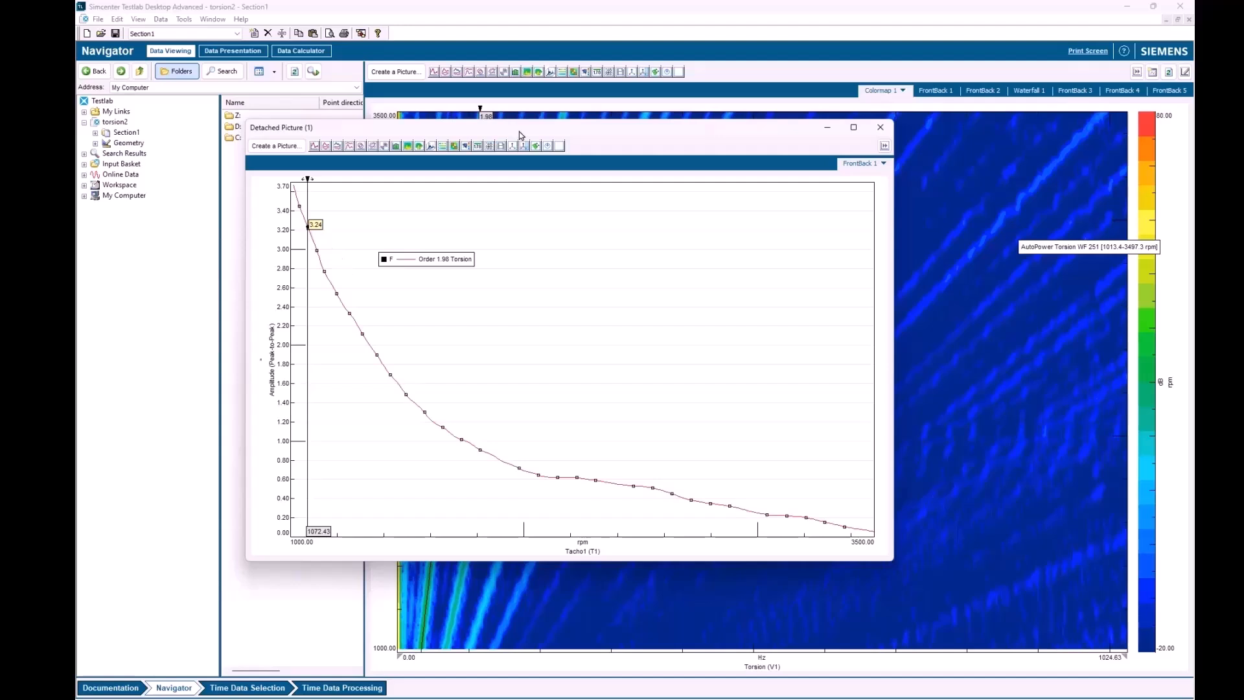
pyautogui.moveTo(519, 131); pyautogui.dragTo(593, 138)
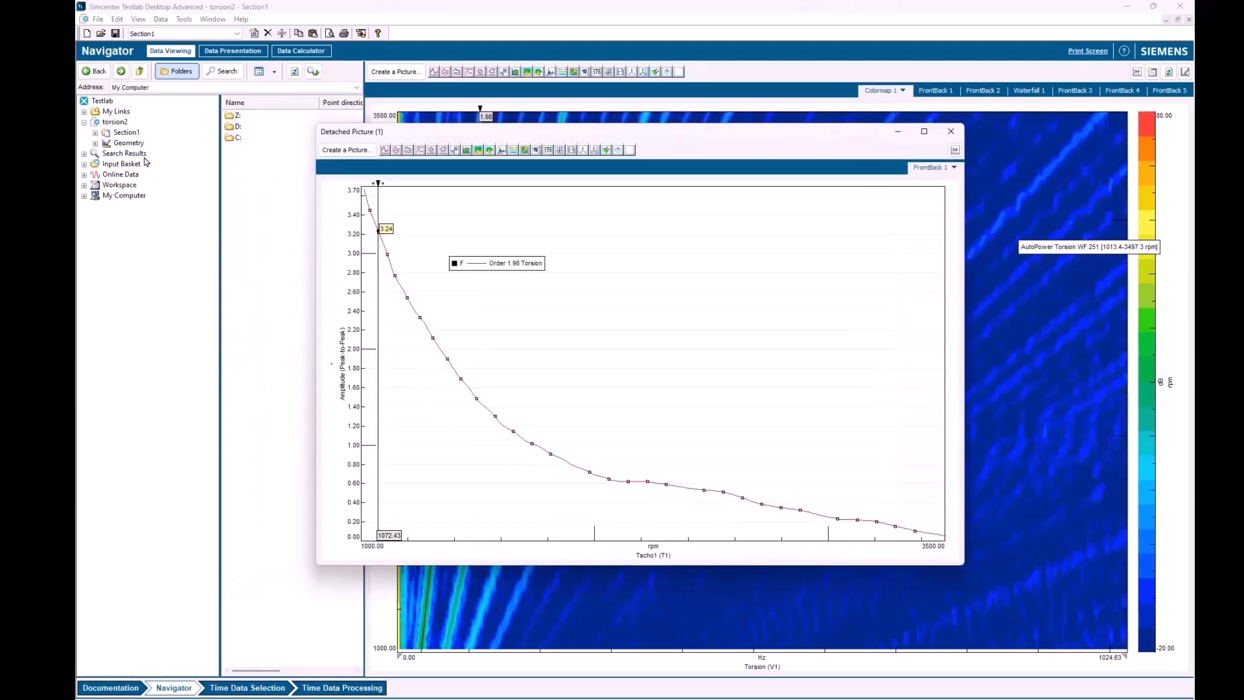
# Replace the Input Basket contents with the Throughput data of Run 1 in Section1
pyautogui.click(96, 132)
pyautogui.click(156, 165)
pyautogui.rightClick(158, 166)
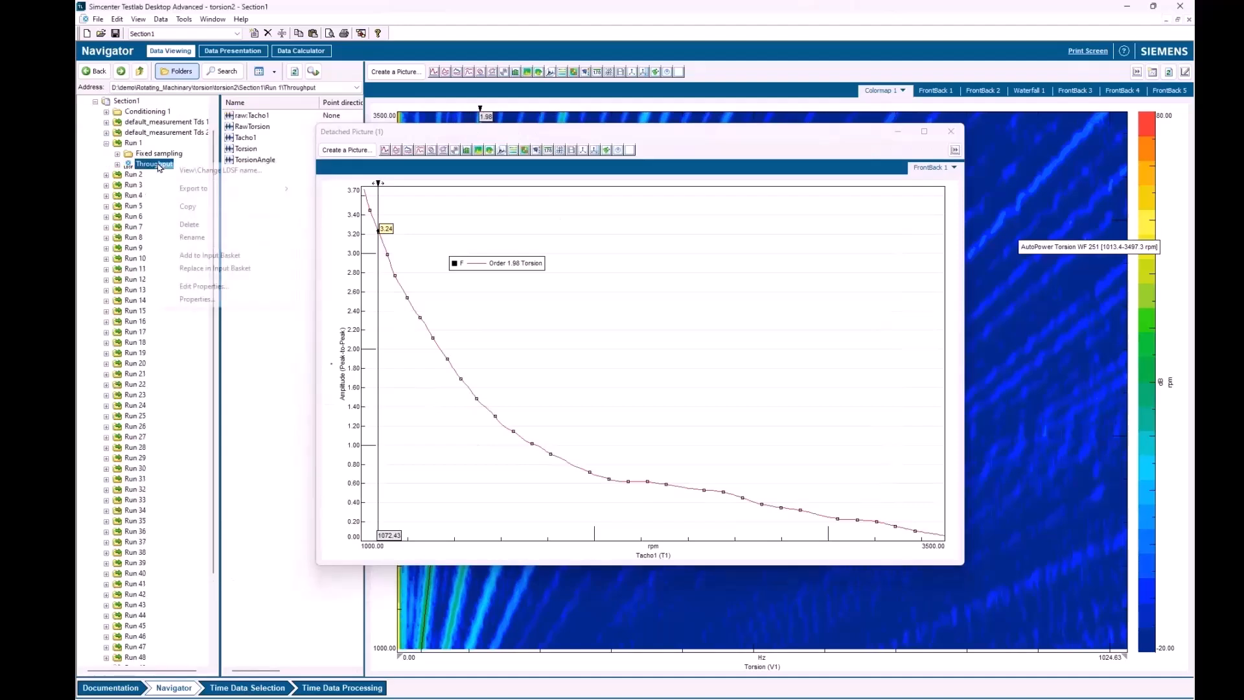
pyautogui.click(219, 271)
# Load the Input Basket as the data set in Time Data Selection and display the Tacho1 and Torsion channels
pyautogui.click(257, 684)
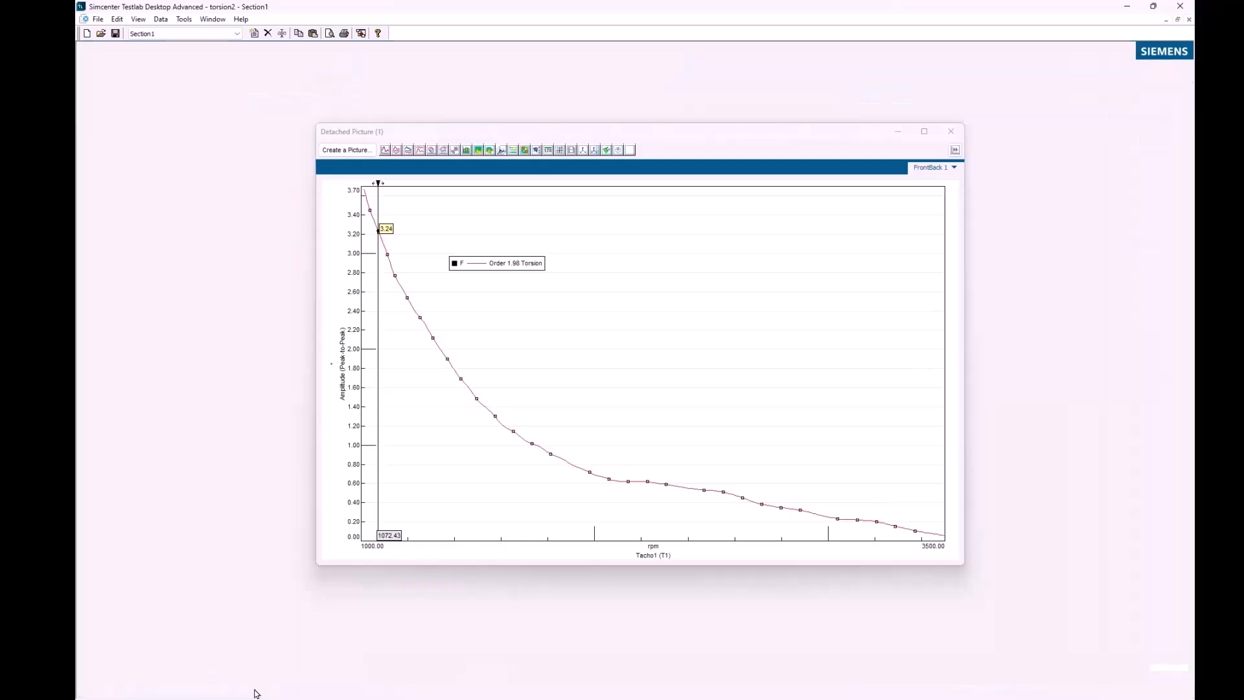
pyautogui.click(394, 71)
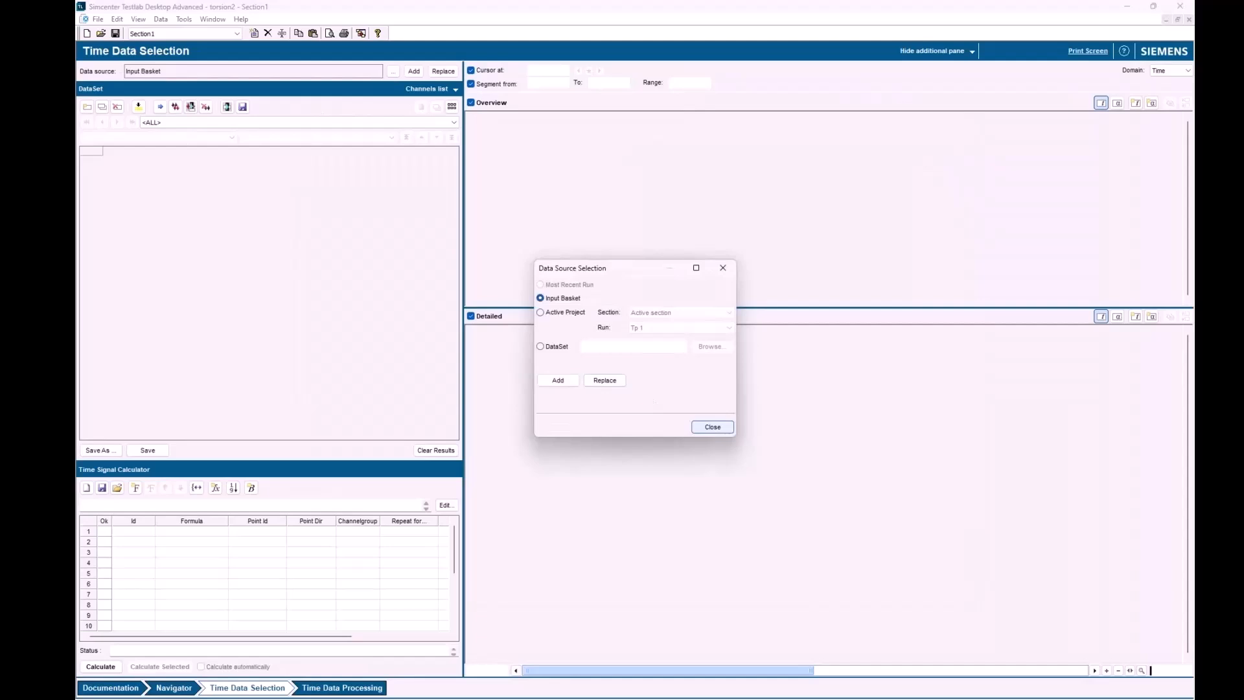
pyautogui.click(605, 381)
pyautogui.click(710, 427)
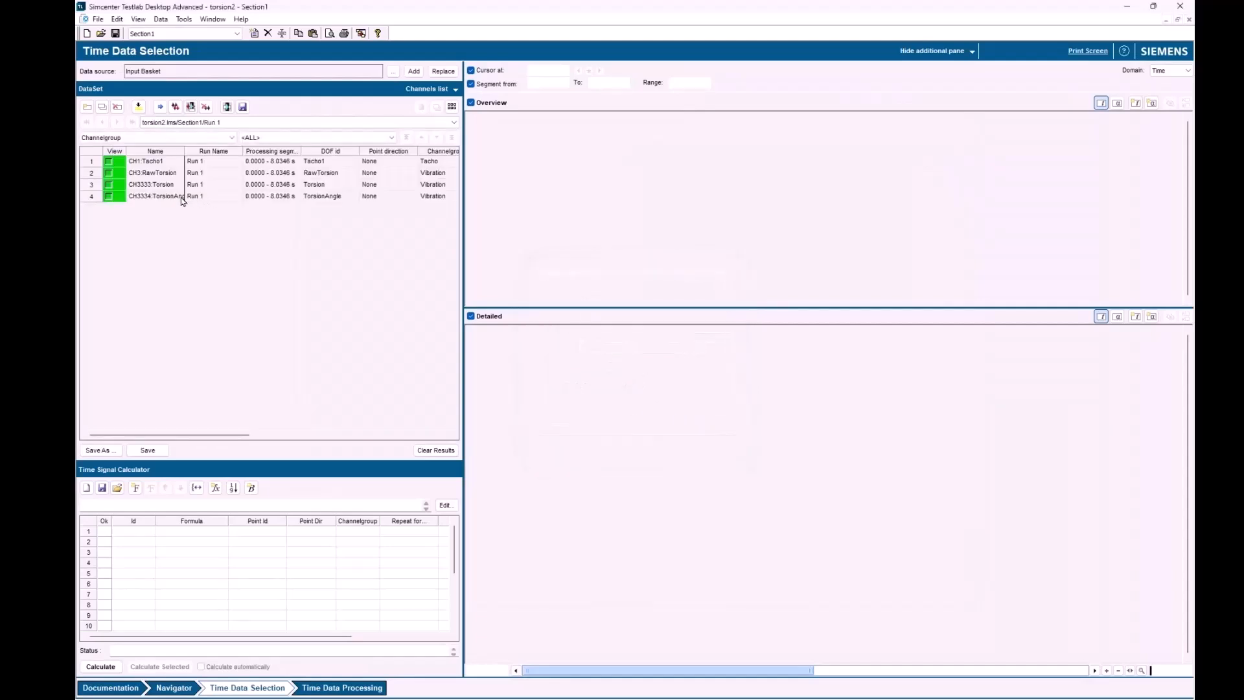
pyautogui.click(109, 161)
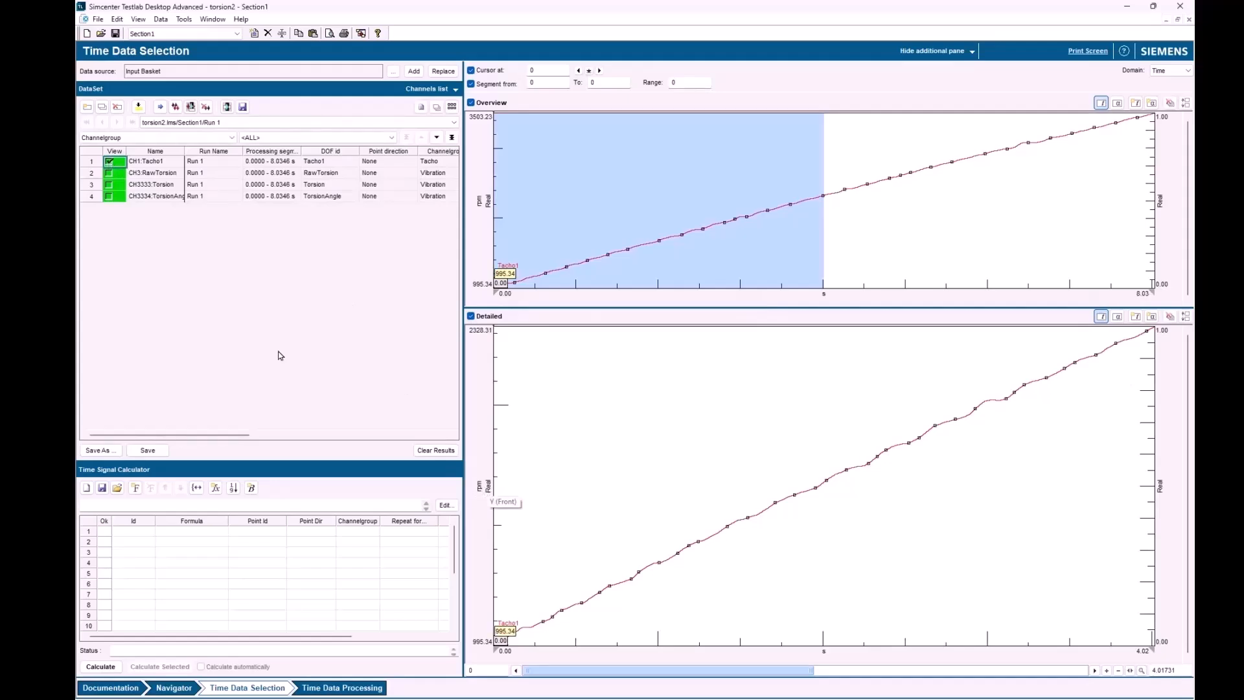
pyautogui.click(109, 185)
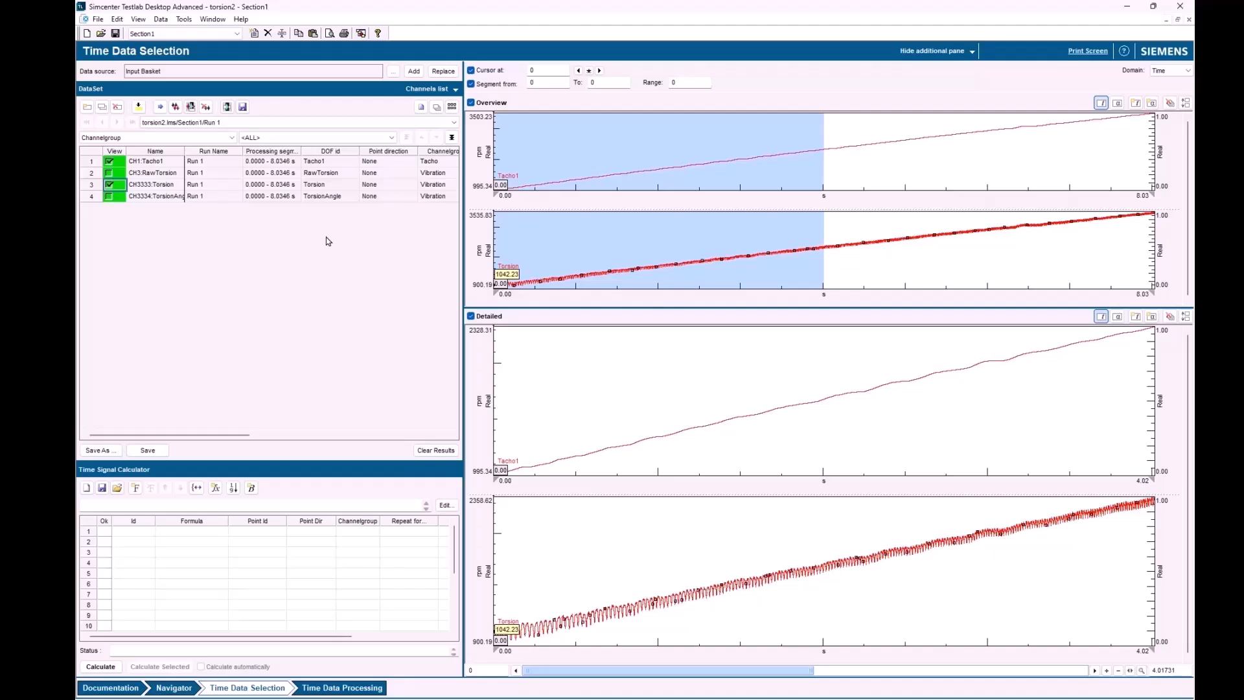
# Set the tracking method to Tacho in the Time Data Processing acquisition parameters and review the fixed sampling settings
pyautogui.click(339, 688)
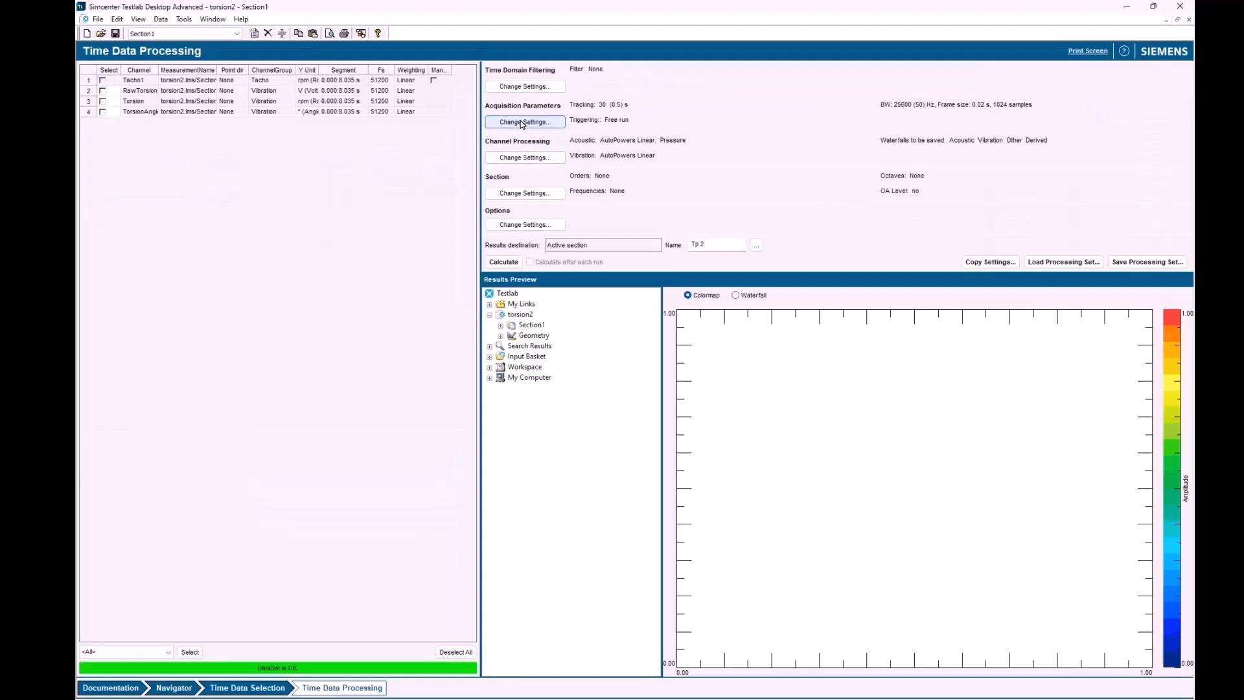
pyautogui.click(524, 122)
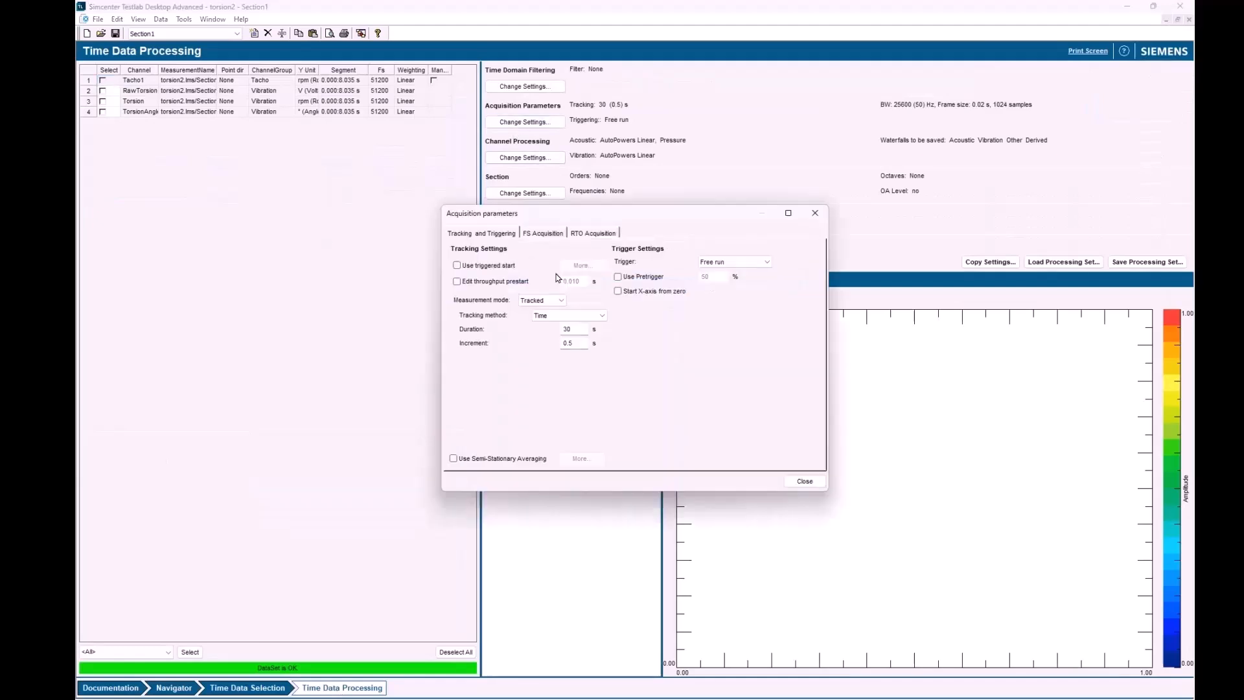
pyautogui.click(554, 315)
pyautogui.click(557, 330)
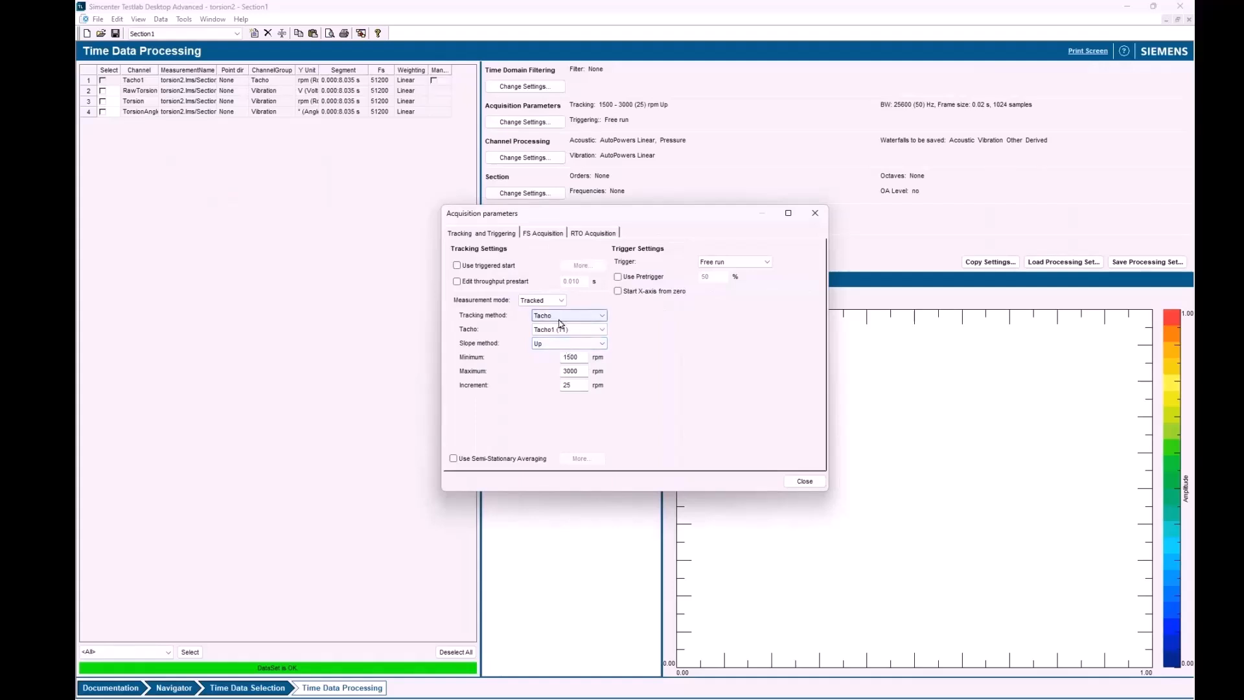
pyautogui.click(803, 482)
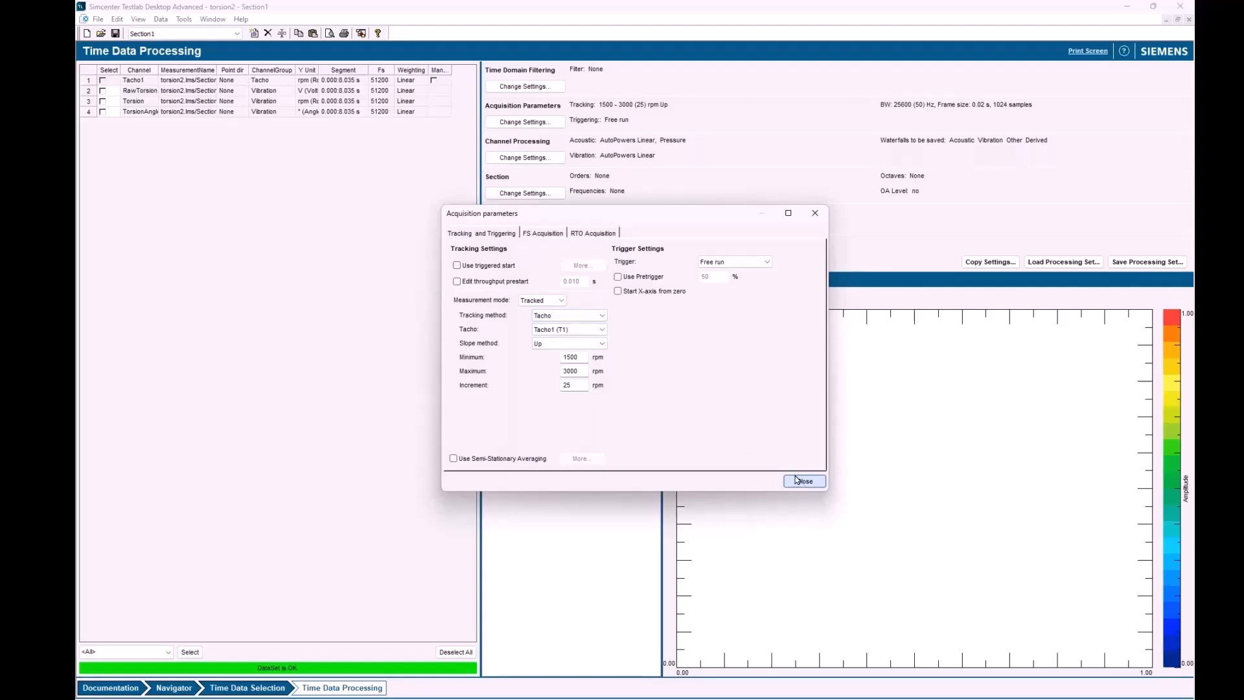
pyautogui.click(543, 233)
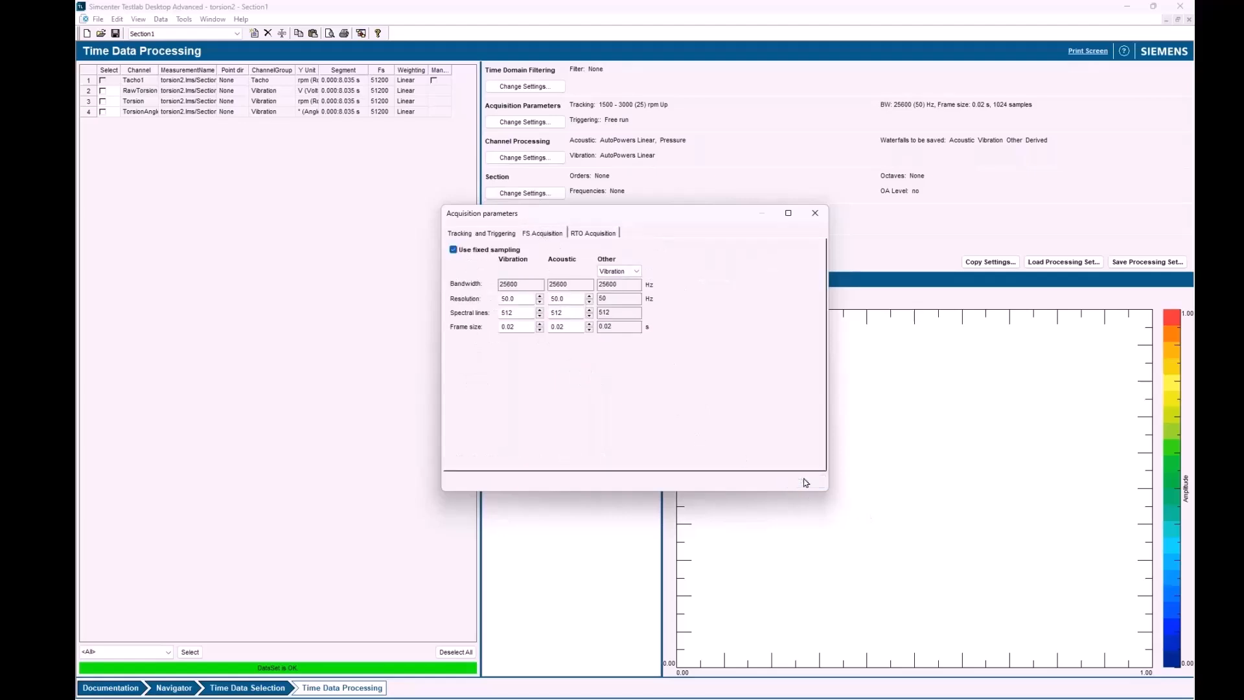
pyautogui.click(787, 483)
# Return to Time Data Selection and enter the formula CH1 in the first row of the Time Signal Calculator
pyautogui.click(256, 689)
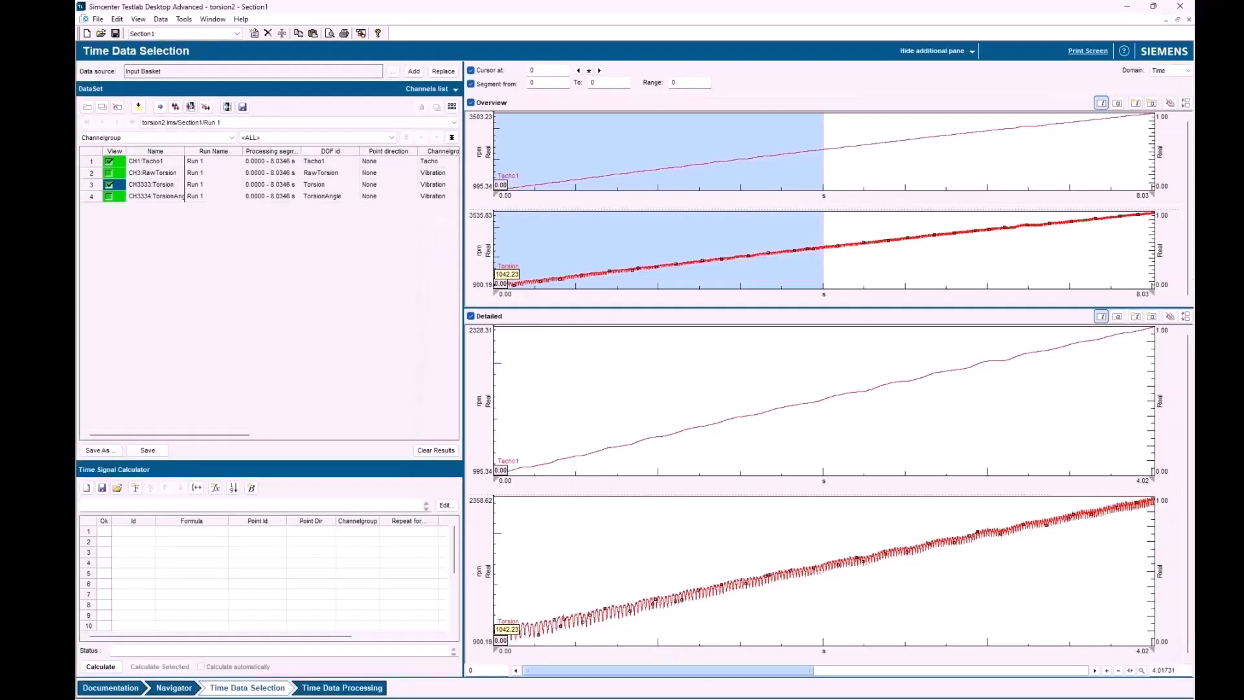
pyautogui.click(373, 164)
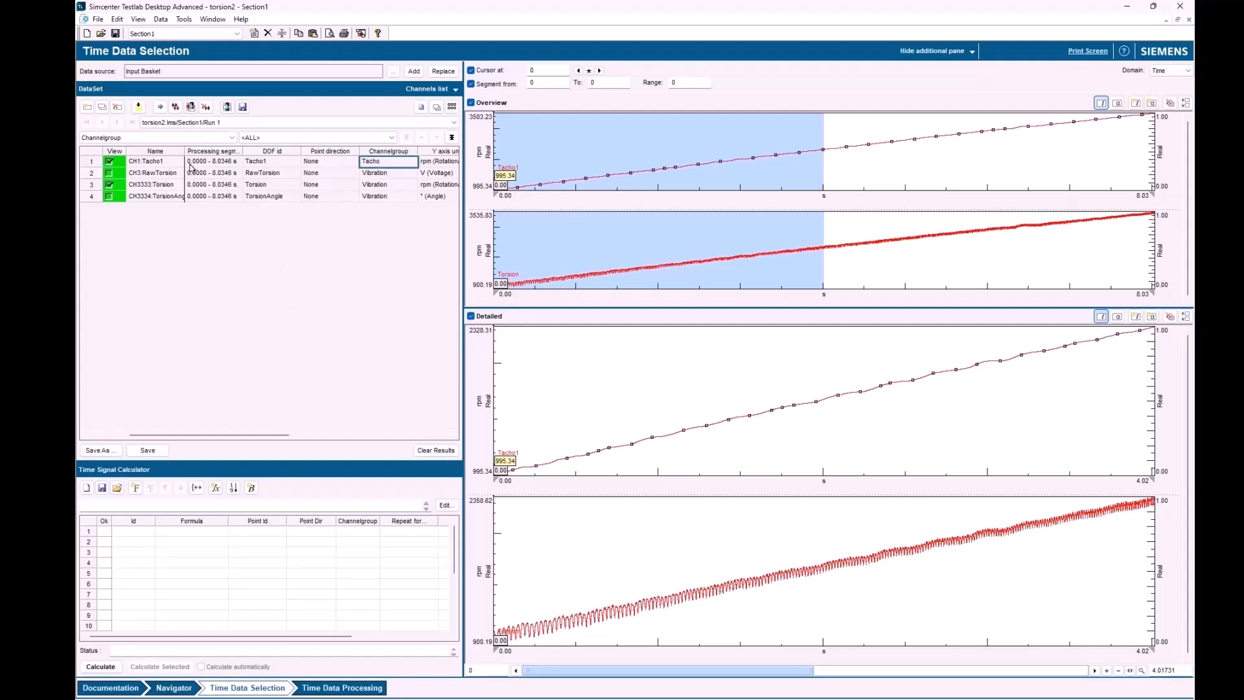
pyautogui.click(130, 166)
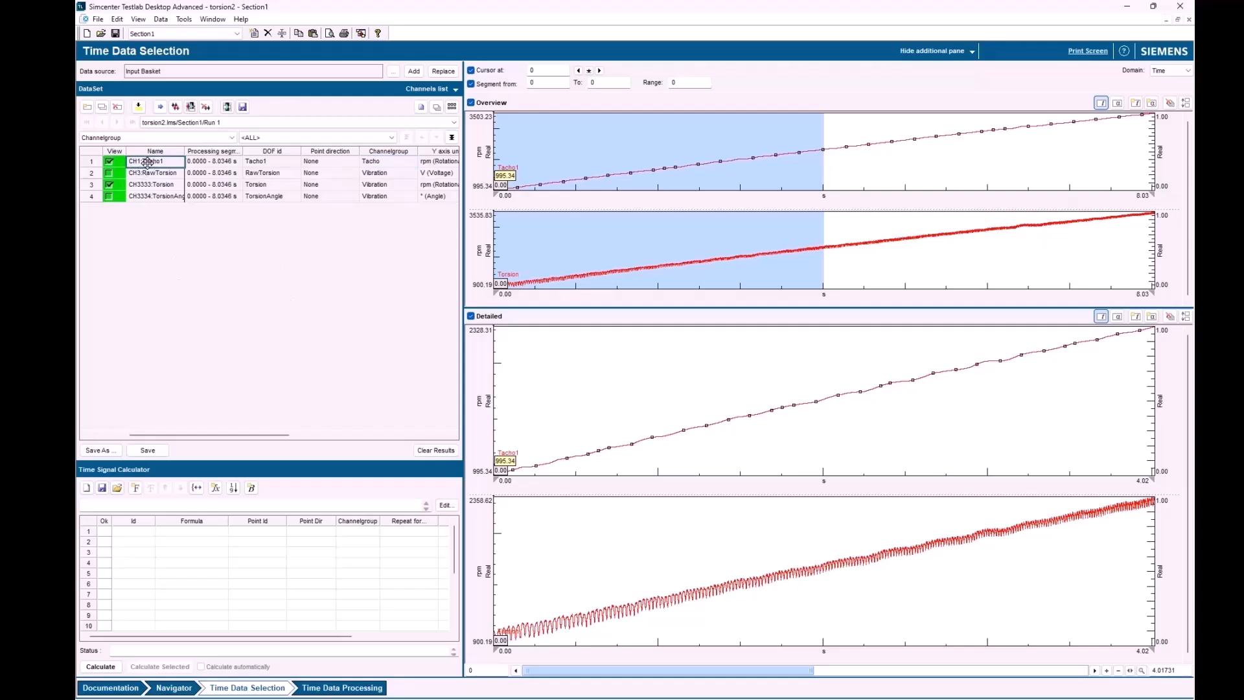
pyautogui.click(186, 537)
pyautogui.write('CH')
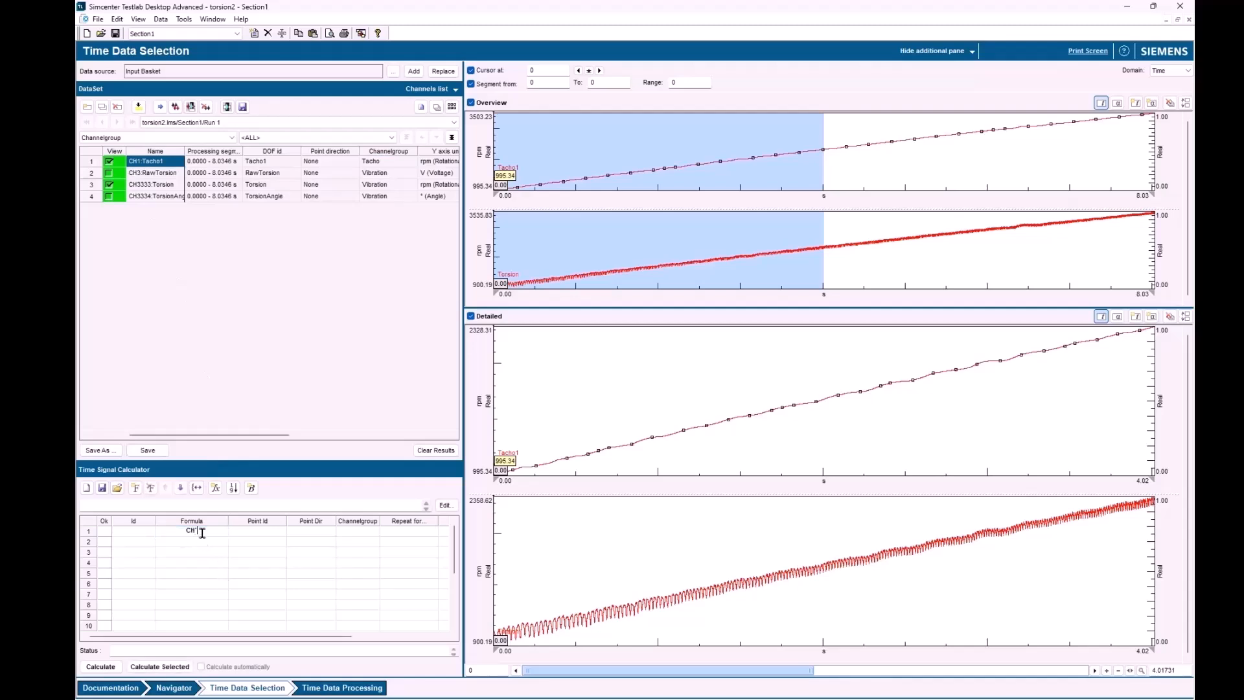
pyautogui.write('1')
# Set the point id of the CH1 formula to Tor and its channel group to Vibration
pyautogui.click(257, 539)
pyautogui.write('Tor')
pyautogui.click(309, 534)
pyautogui.click(367, 533)
pyautogui.click(375, 532)
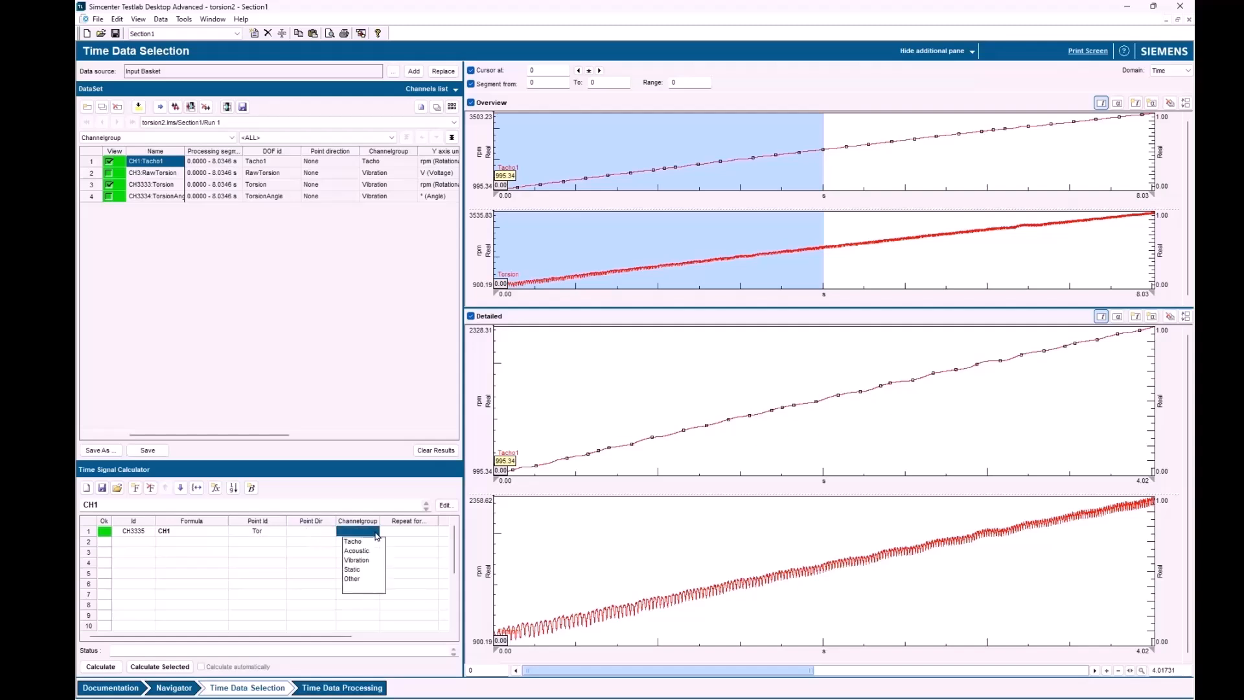
pyautogui.click(360, 561)
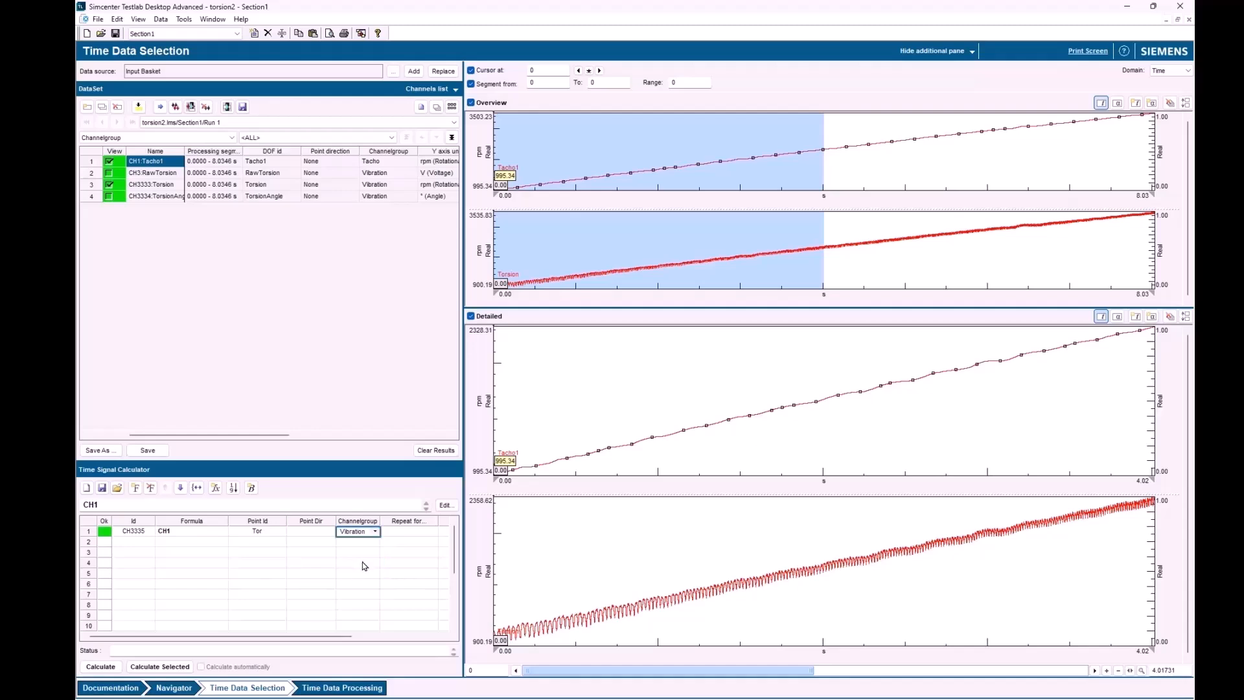
# Calculate the CH1 formula, display the resulting Tor channel, and compare its channel group with the other vibration channels
pyautogui.click(166, 667)
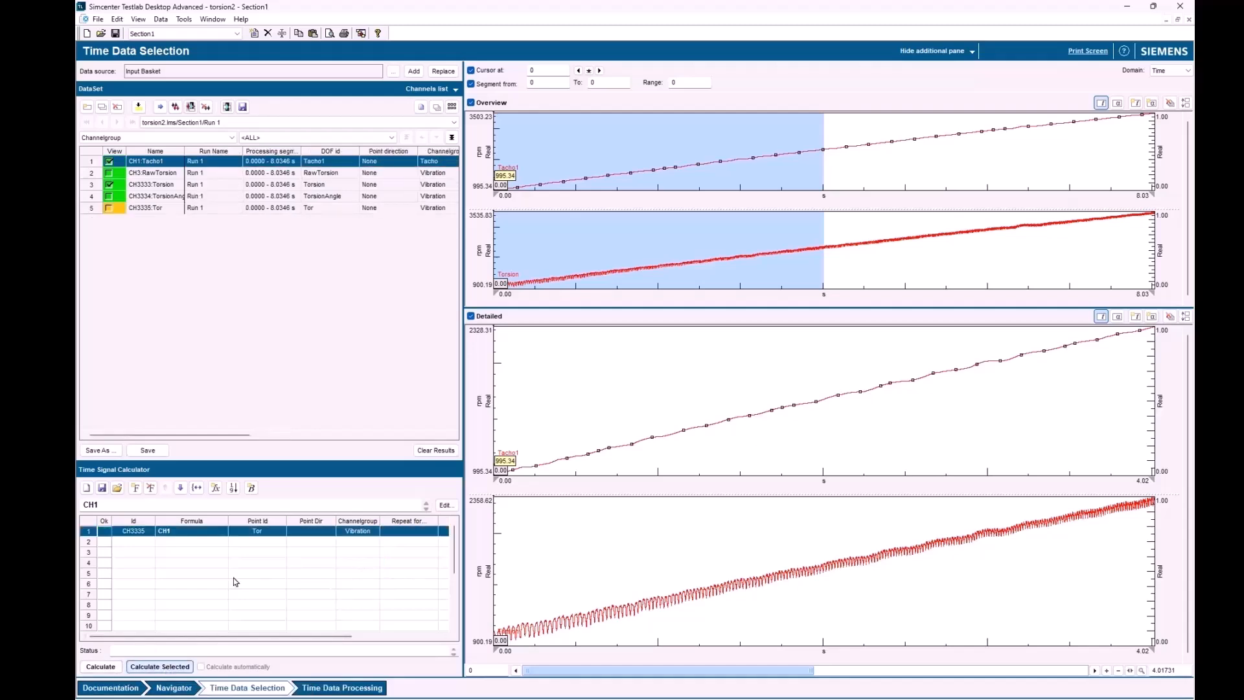
pyautogui.click(109, 208)
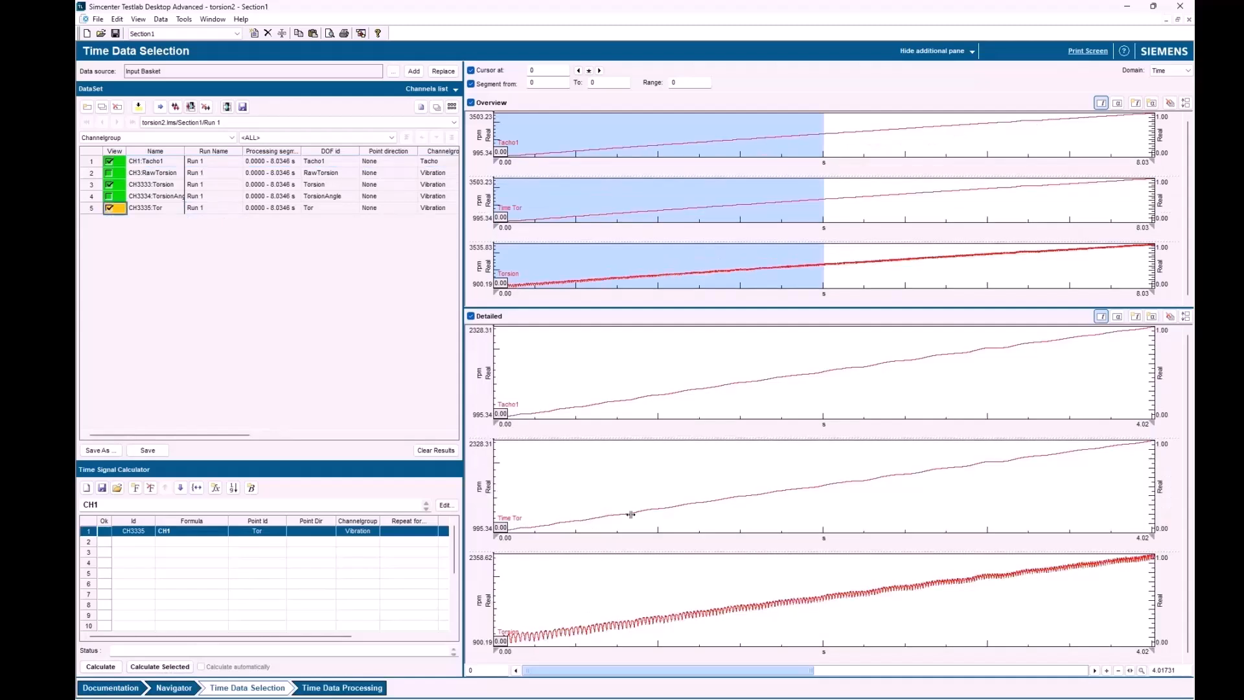
pyautogui.click(327, 209)
pyautogui.click(428, 209)
pyautogui.moveTo(436, 173); pyautogui.dragTo(437, 210)
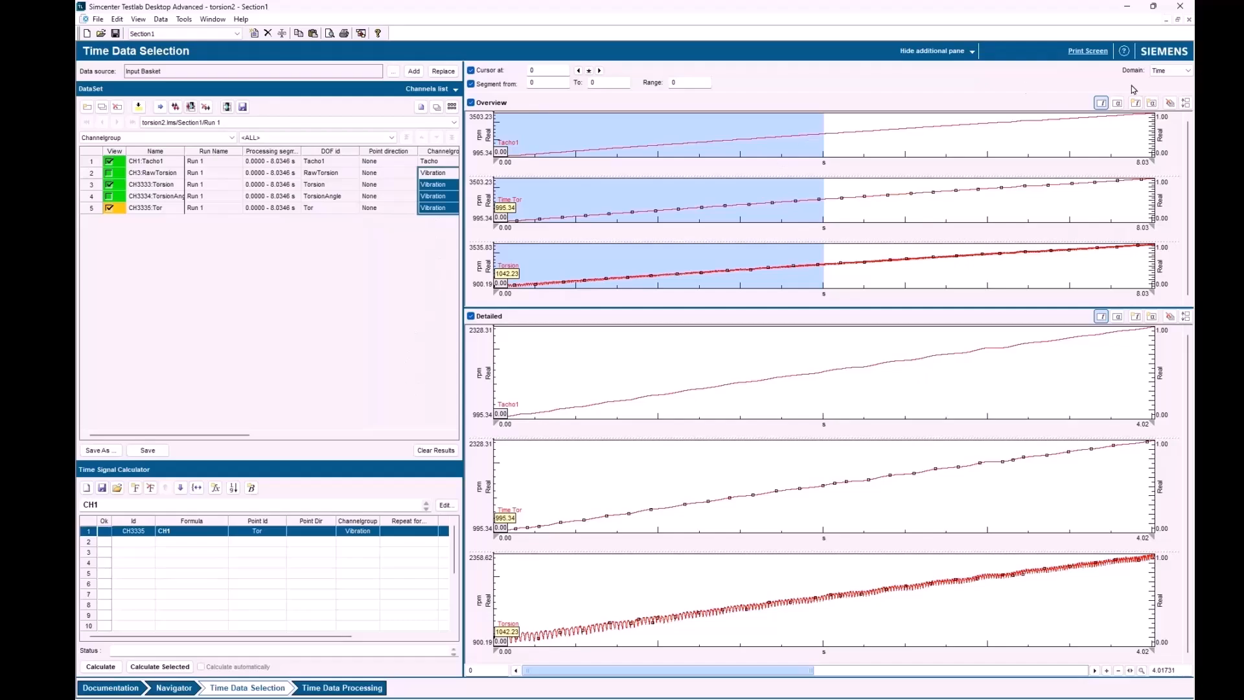
# Launch Signature Acquisition from the Testlab Signature folder of Simcenter Testlab 2406
pyautogui.click(1128, 7)
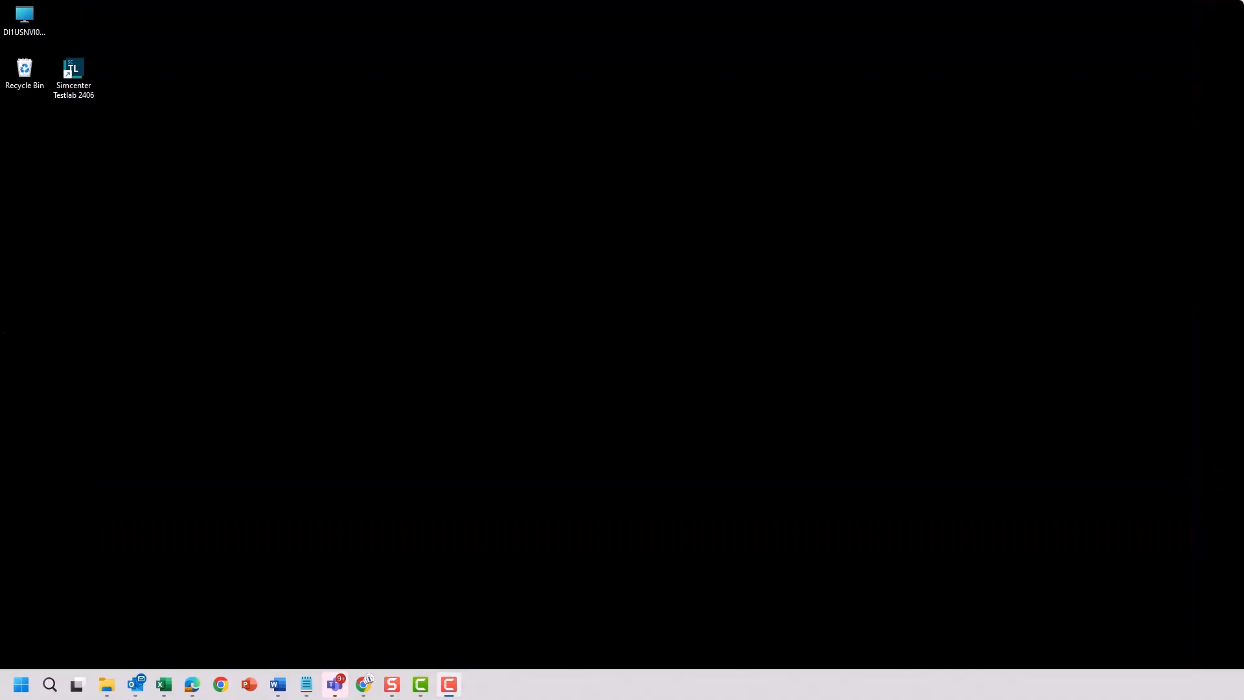
pyautogui.doubleClick(76, 72)
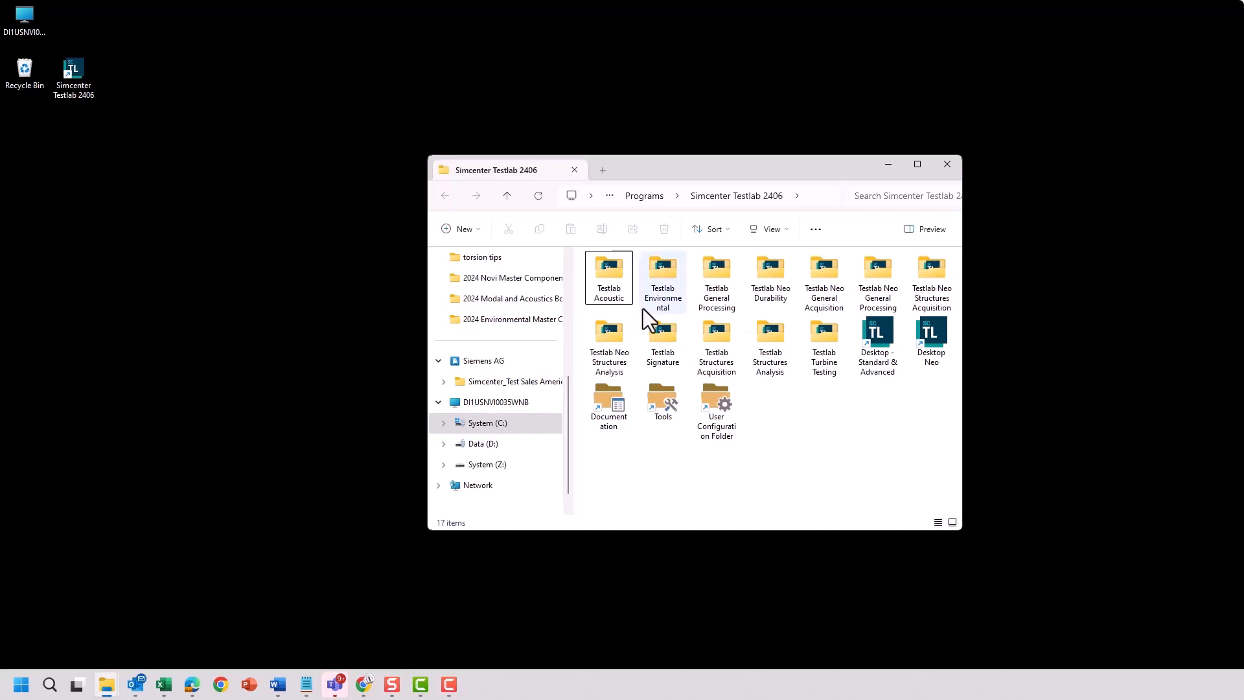
pyautogui.doubleClick(656, 336)
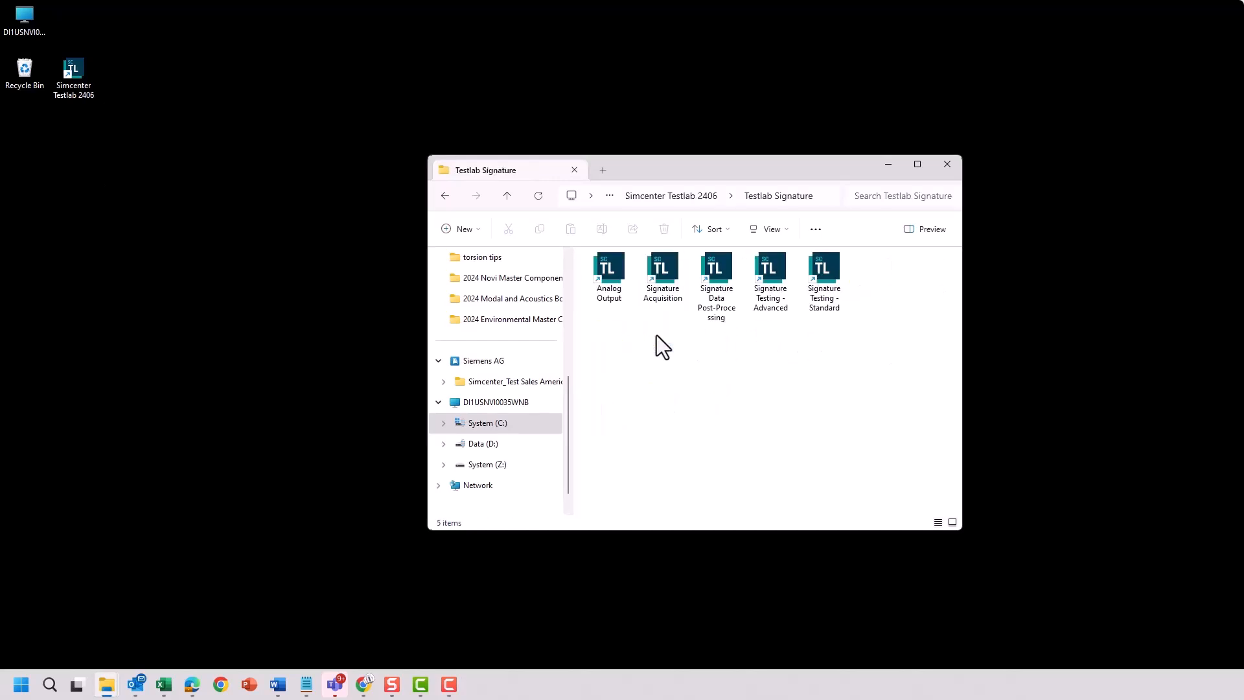
pyautogui.click(670, 295)
pyautogui.doubleClick(666, 280)
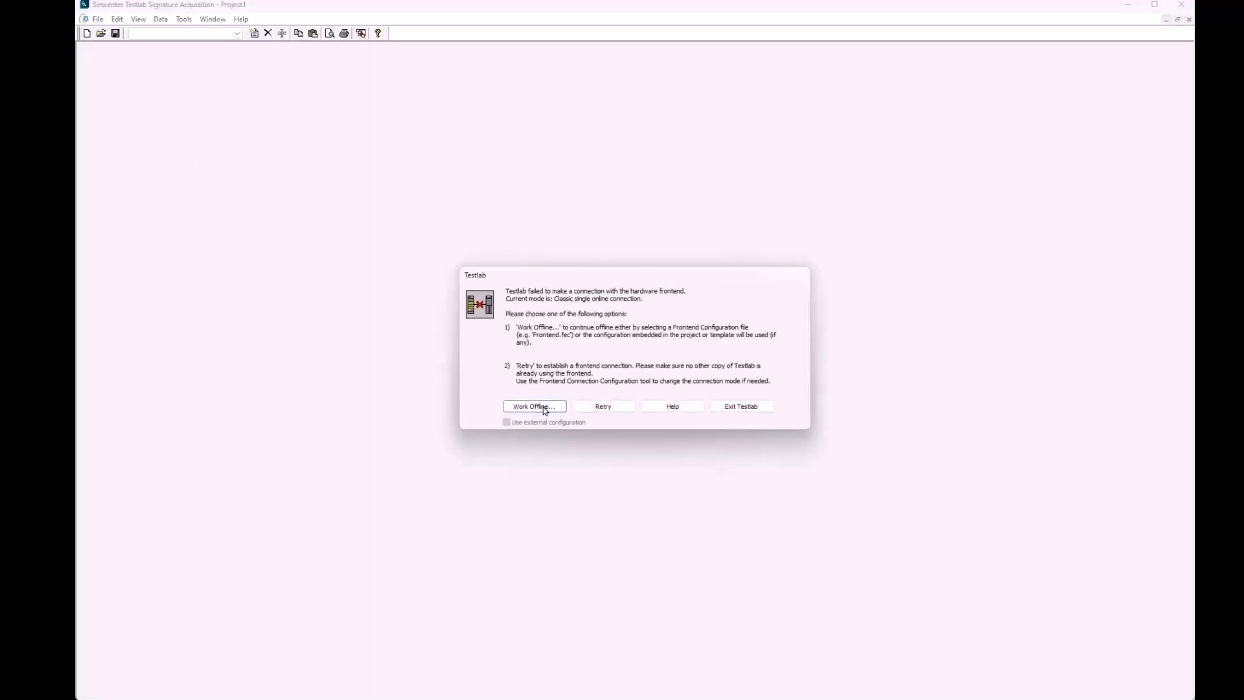
# Continue offline without the hardware frontend and open the Channel Setup worksheet
pyautogui.click(543, 411)
pyautogui.click(582, 341)
pyautogui.click(771, 442)
pyautogui.click(541, 410)
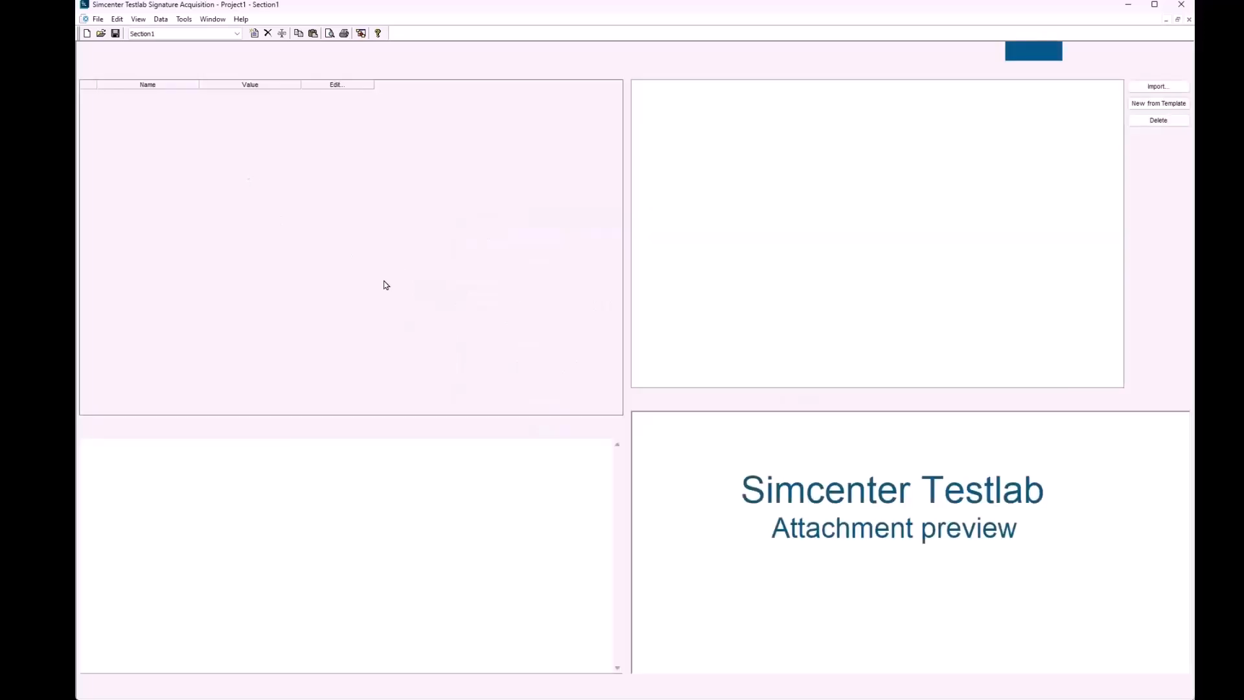
pyautogui.click(237, 688)
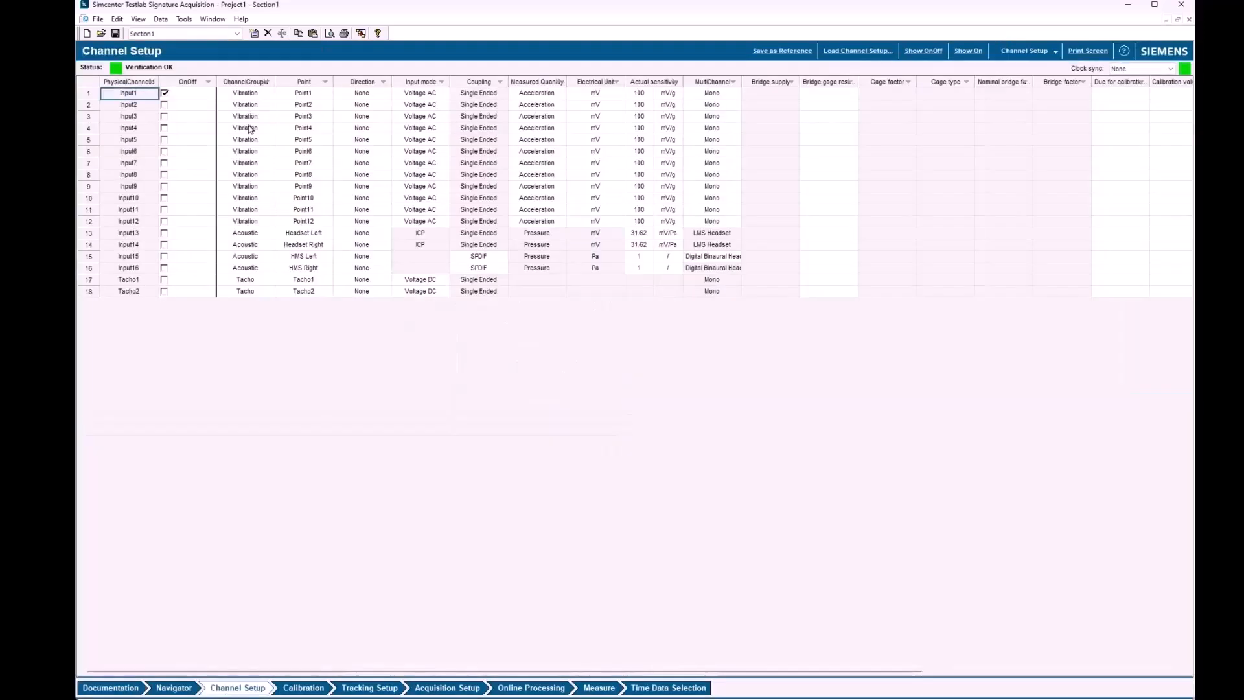
# Enable the Tacho1 channel and set its channel group to Vibration
pyautogui.click(255, 286)
pyautogui.click(143, 283)
pyautogui.click(164, 280)
pyautogui.click(250, 285)
pyautogui.click(271, 280)
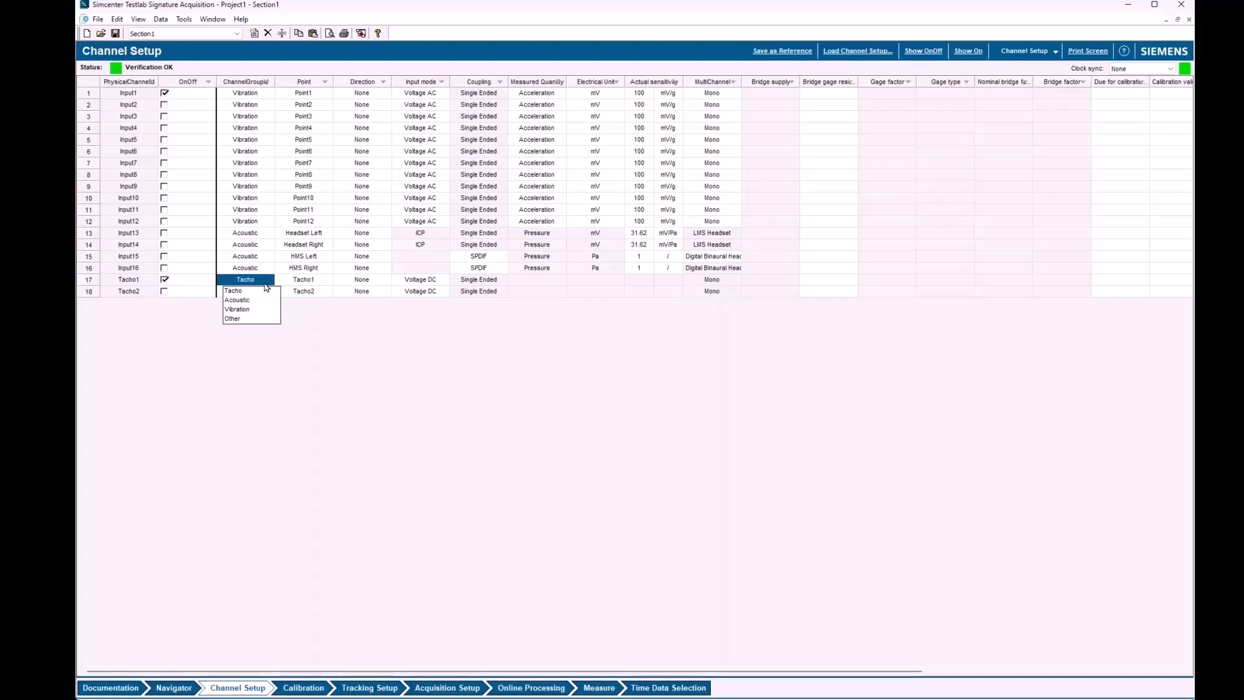
pyautogui.click(250, 309)
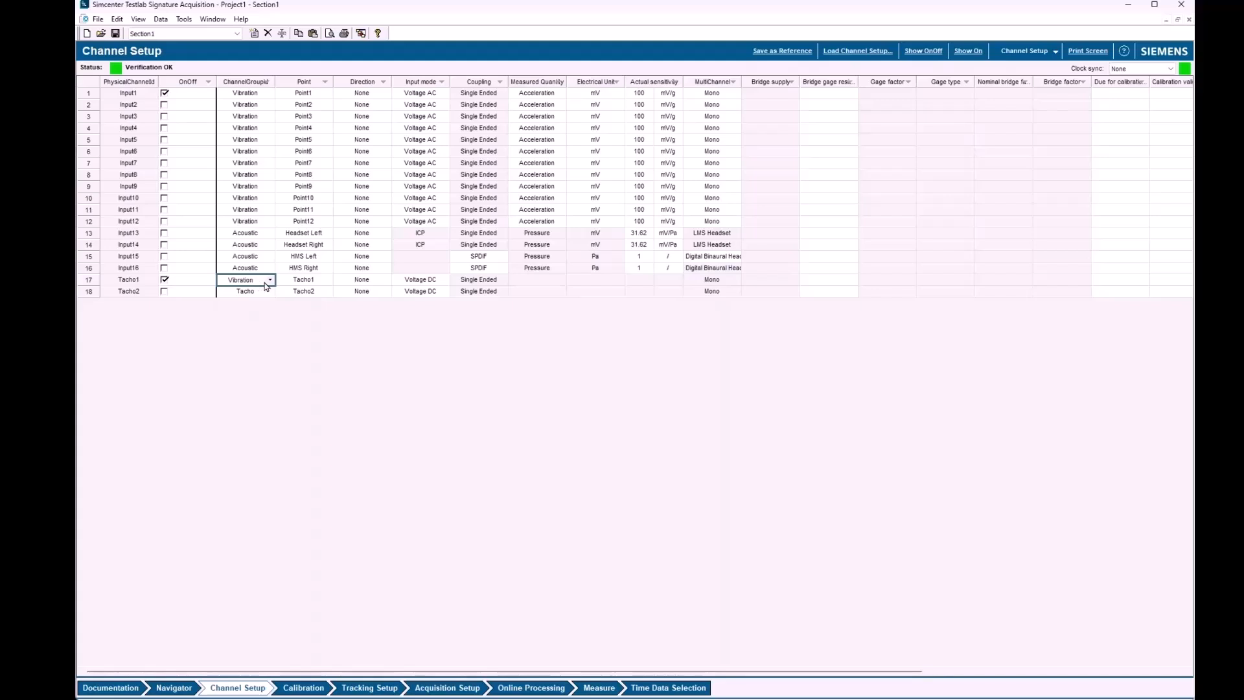
pyautogui.click(270, 282)
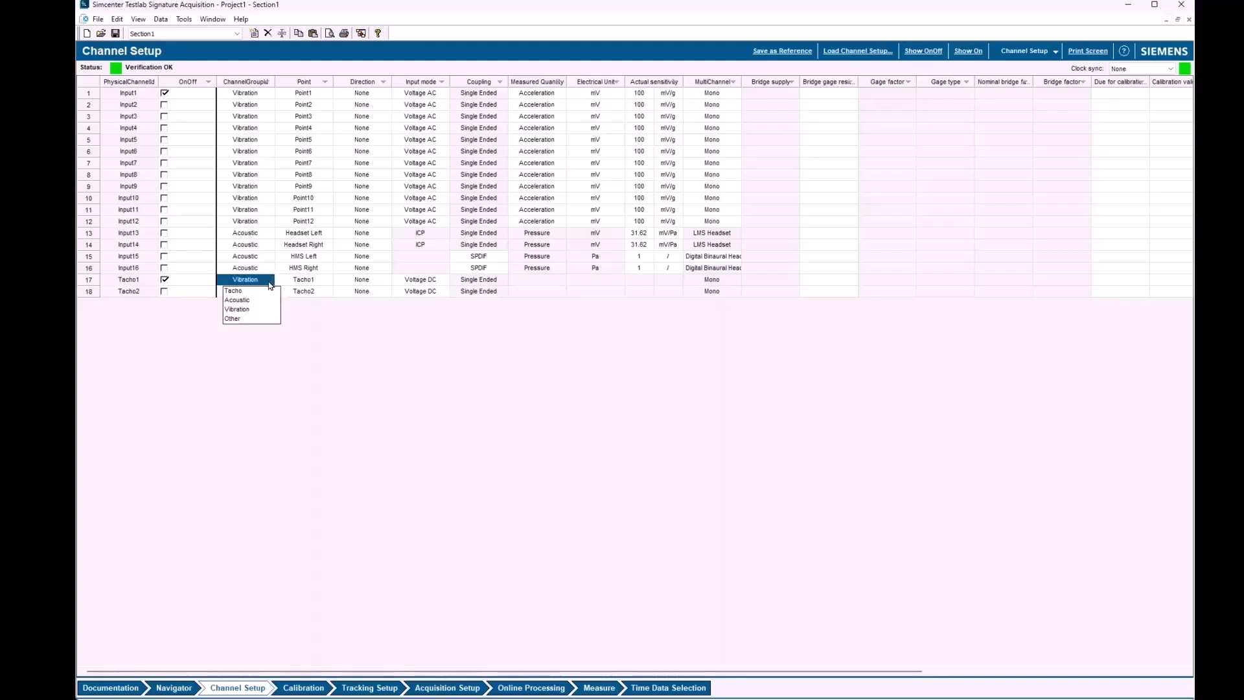
pyautogui.click(256, 310)
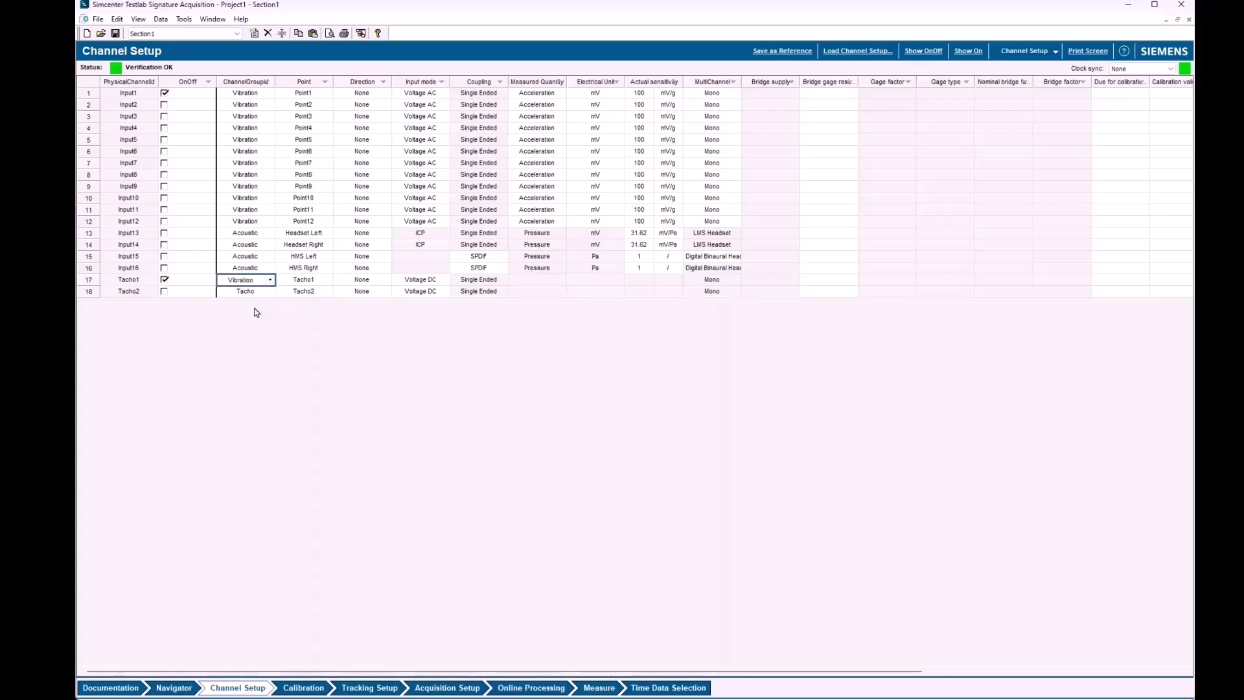
pyautogui.click(187, 286)
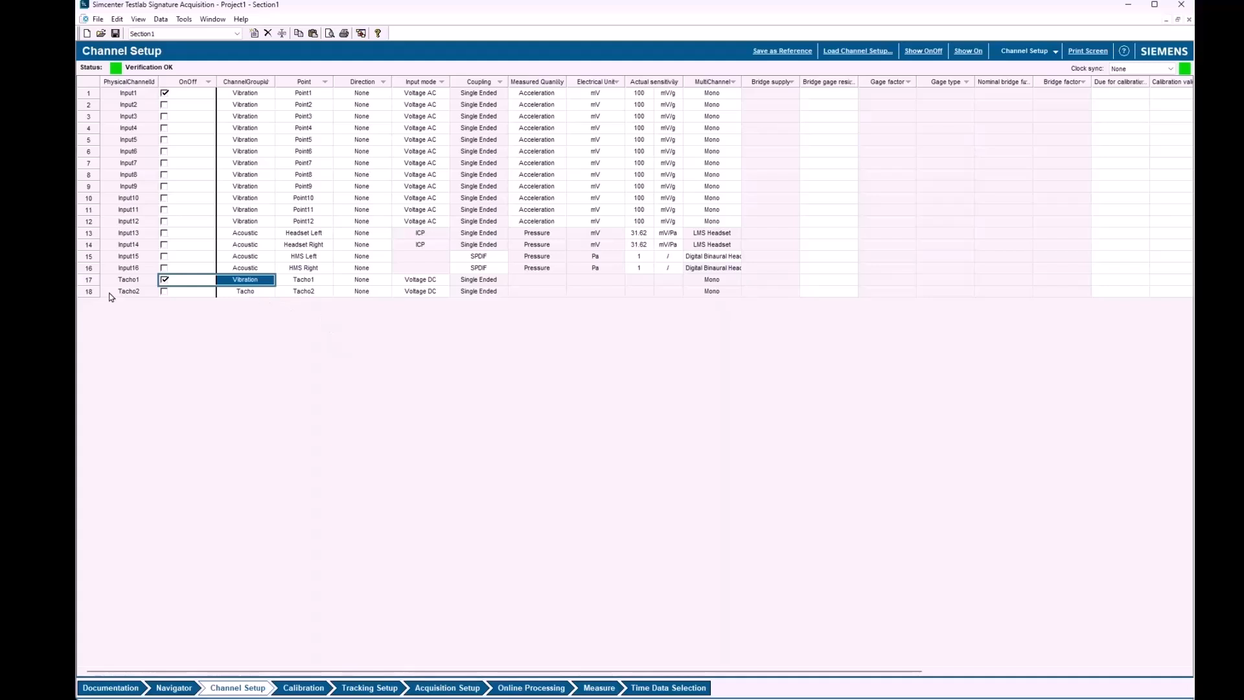
# Set the channel group of the Tacho2 channel to Other
pyautogui.click(262, 293)
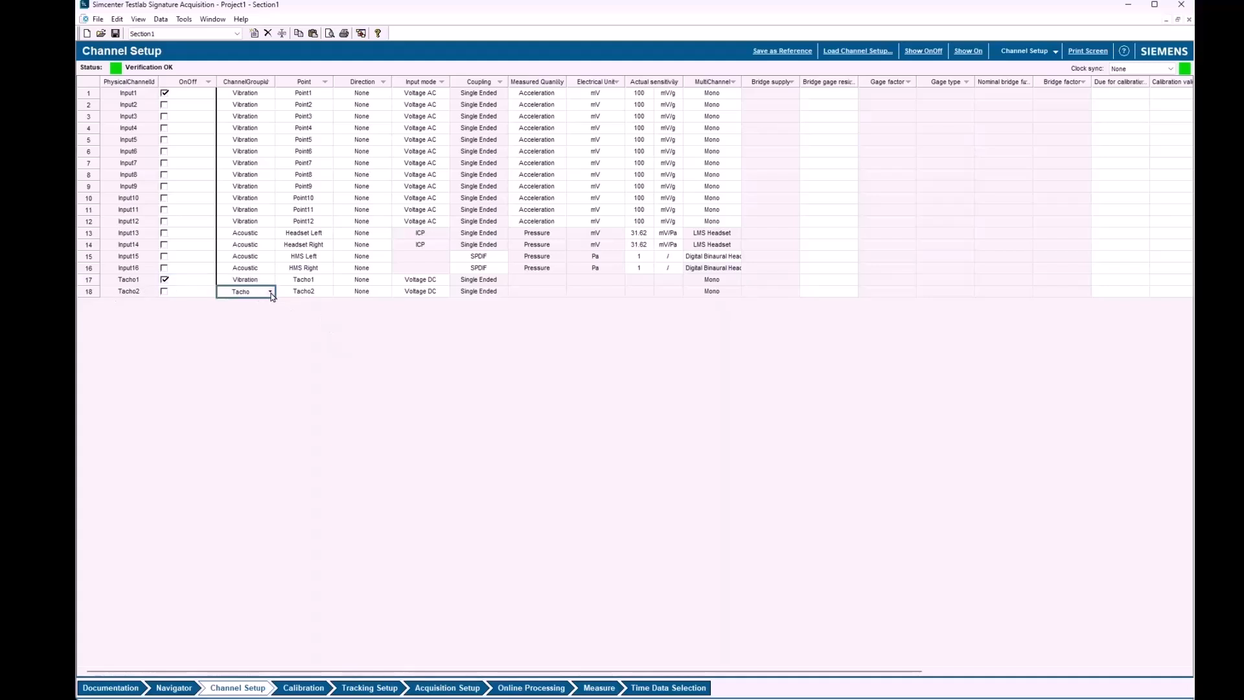
pyautogui.click(134, 292)
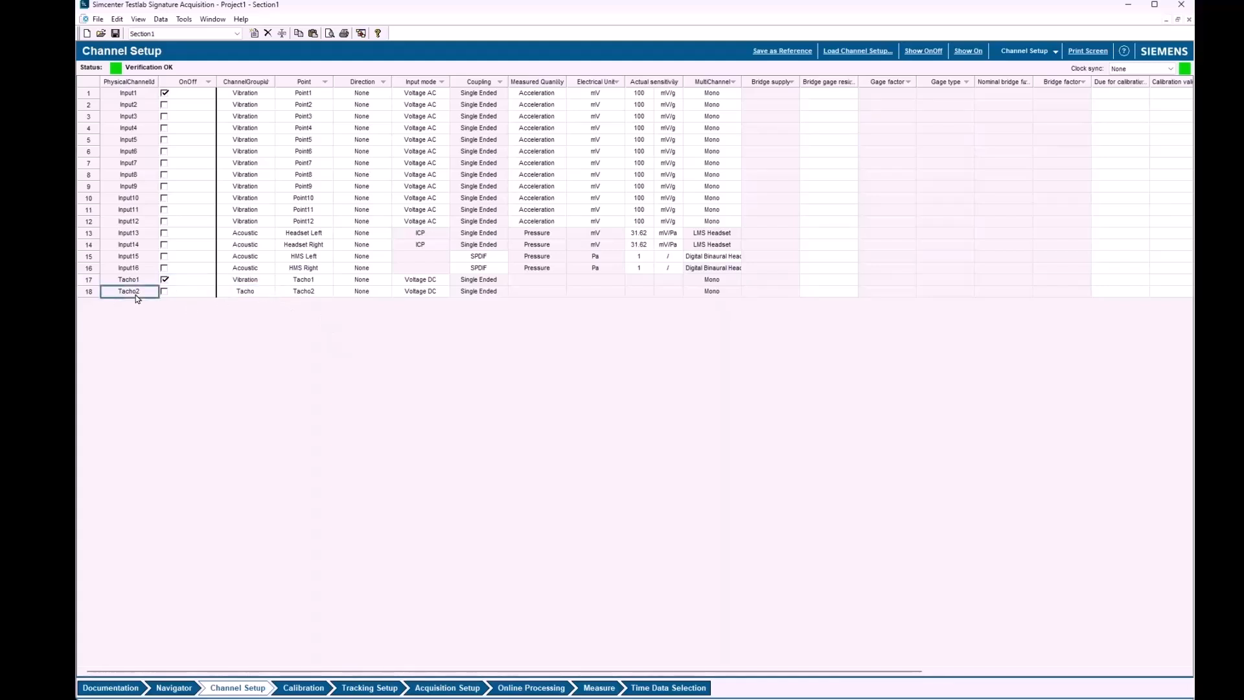
pyautogui.click(278, 292)
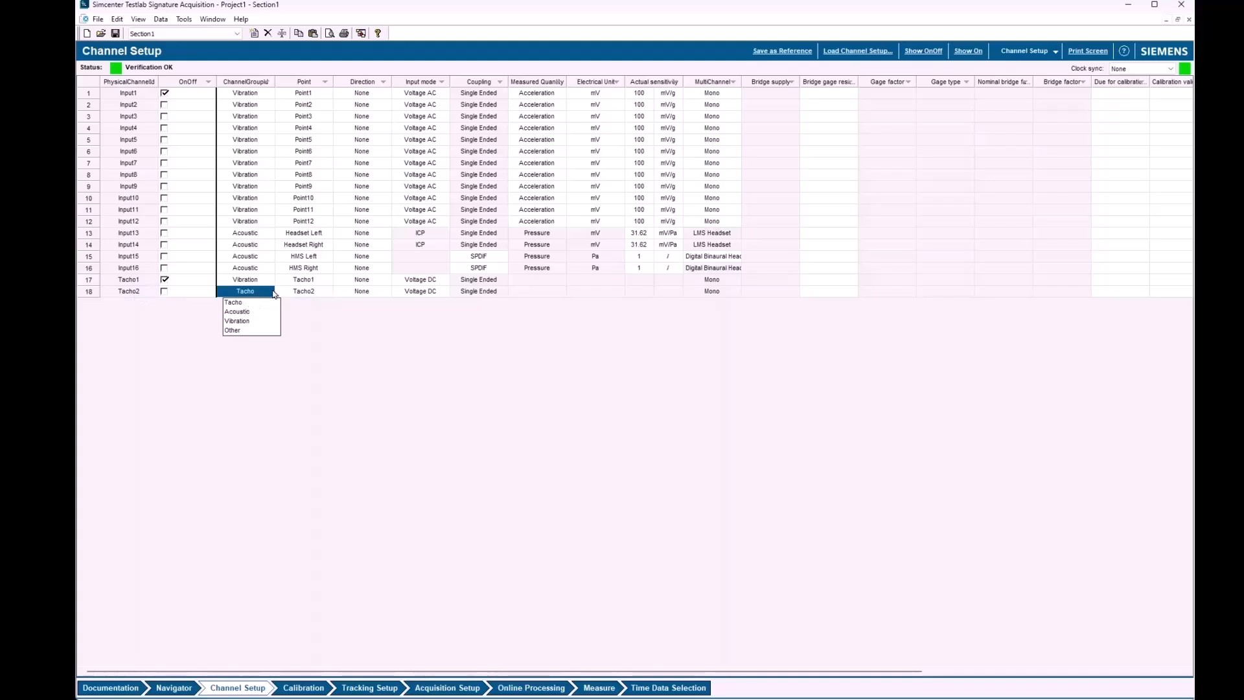
pyautogui.click(242, 322)
pyautogui.click(267, 292)
pyautogui.click(251, 324)
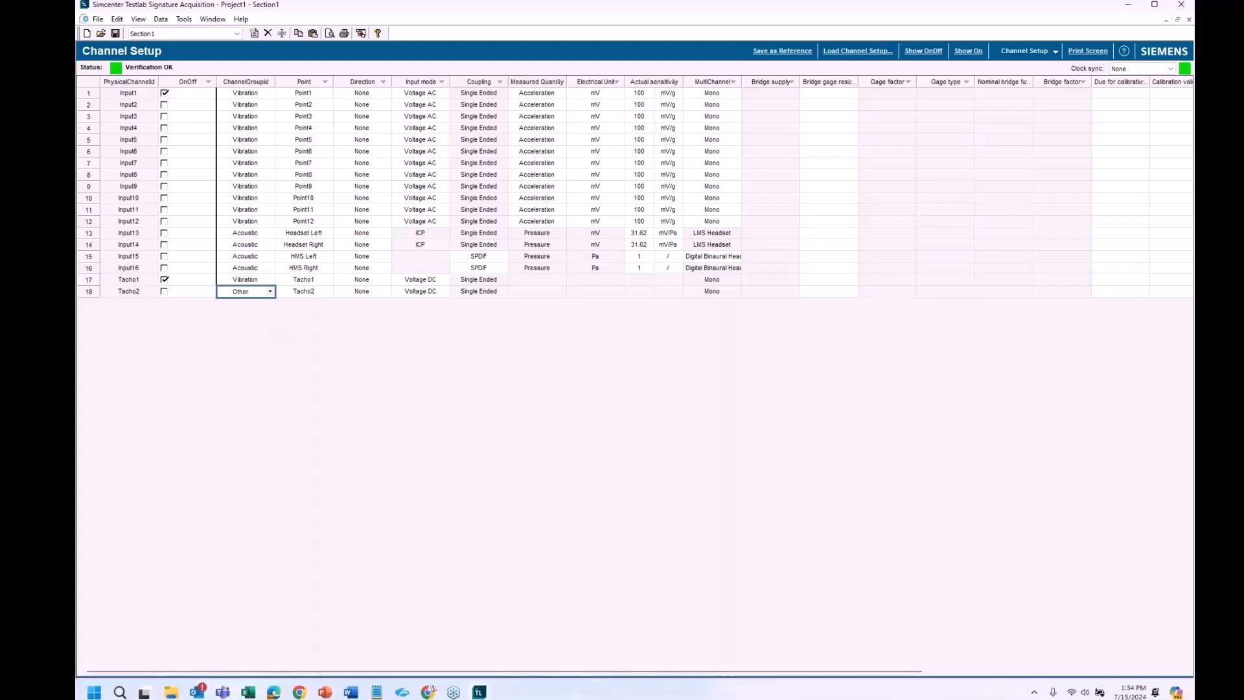
# Switch to the PowerPoint presentation, view the Agenda slide, and return to the desktop
pyautogui.click(325, 686)
pyautogui.scroll(-1, 339, 460)
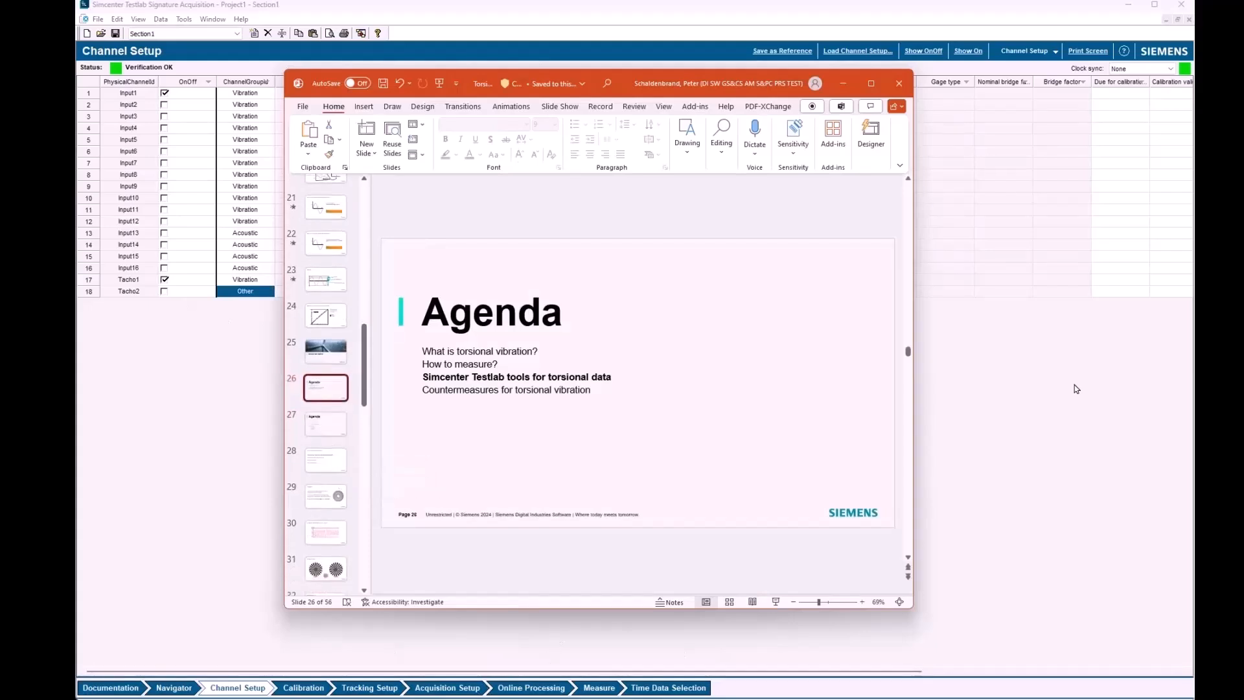
pyautogui.click(1142, 15)
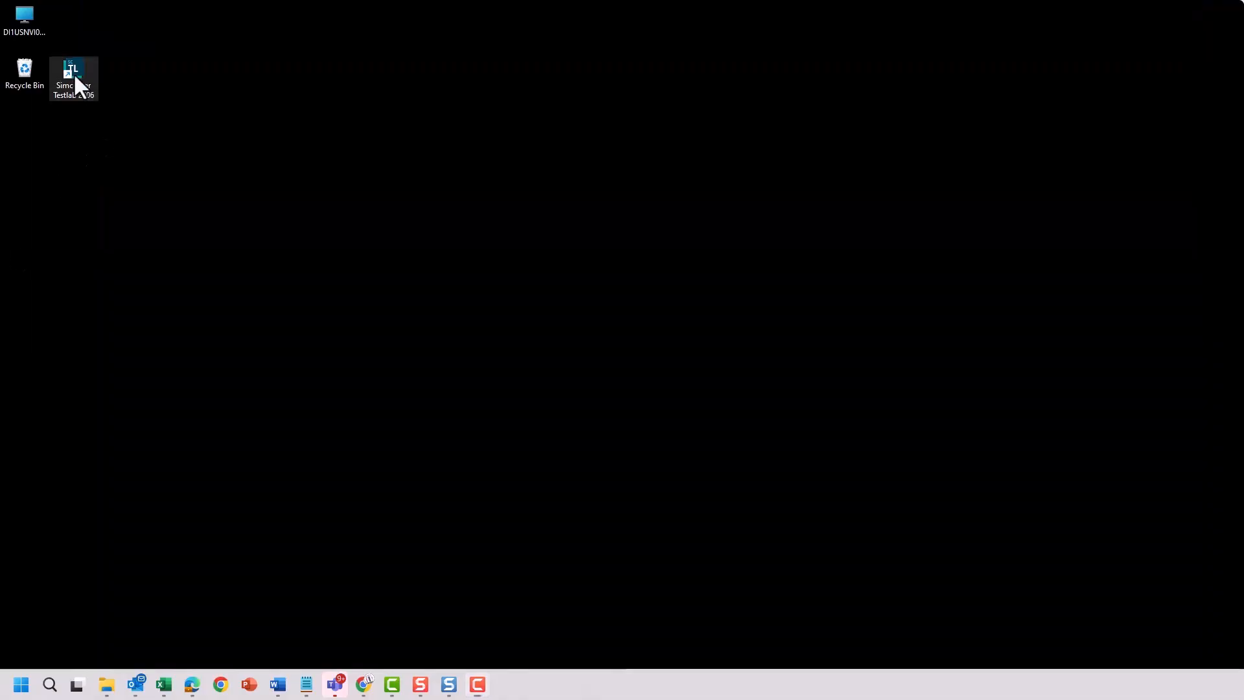
# Launch Desktop - Standard & Advanced from the Simcenter Testlab 2406 folder
pyautogui.doubleClick(72, 72)
pyautogui.click(880, 340)
pyautogui.doubleClick(879, 341)
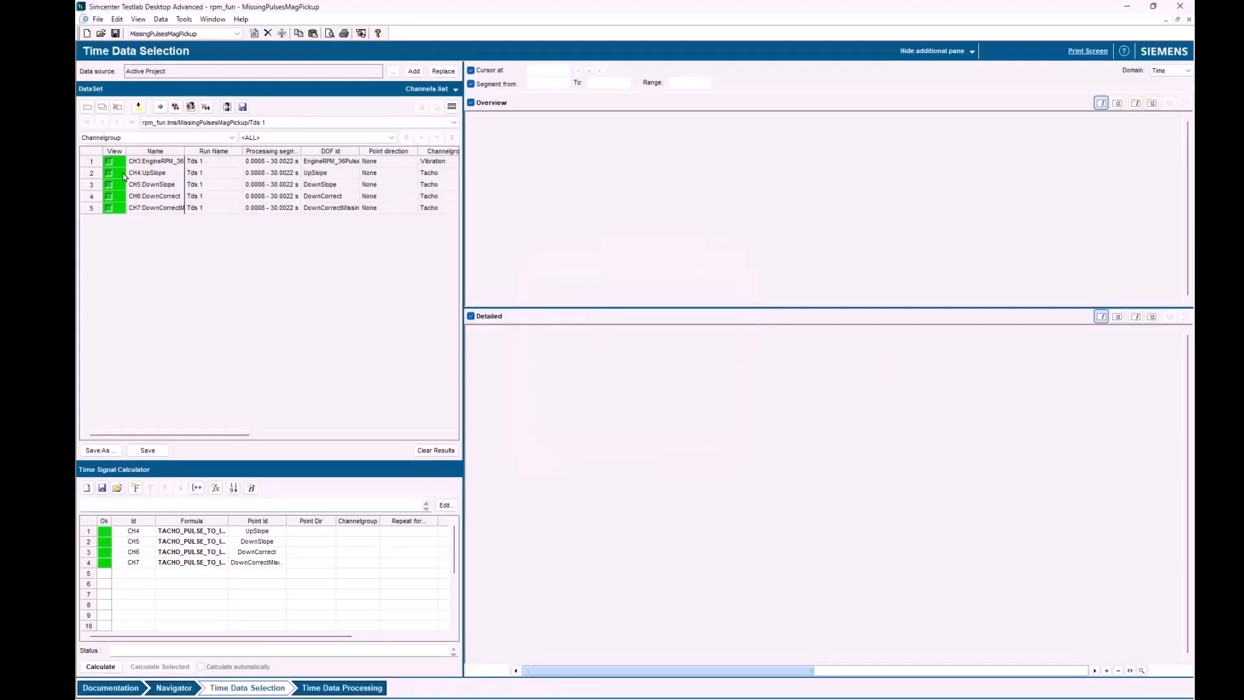
# Display the CH3 EngineRPM channel and zoom its detailed view to about 0.023–0.042 s, around a missing pulse
pyautogui.click(108, 161)
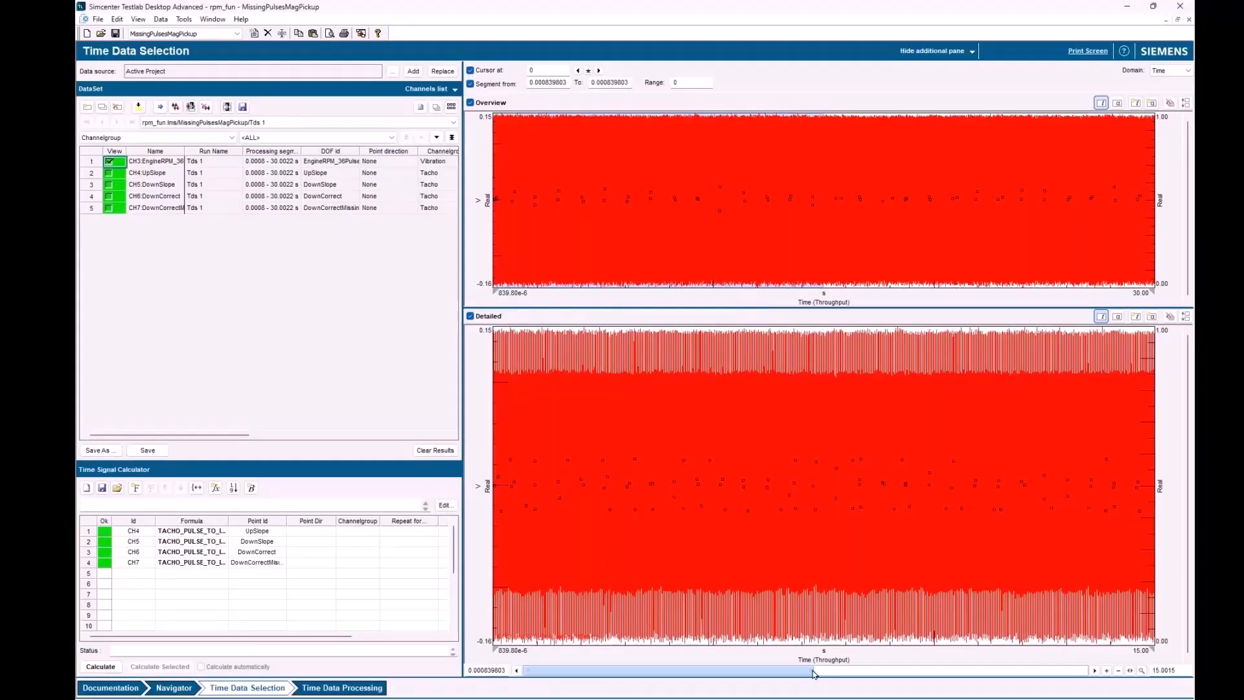
pyautogui.moveTo(814, 673); pyautogui.dragTo(535, 674)
pyautogui.rightClick(694, 349)
pyautogui.moveTo(745, 359)
pyautogui.click(792, 357)
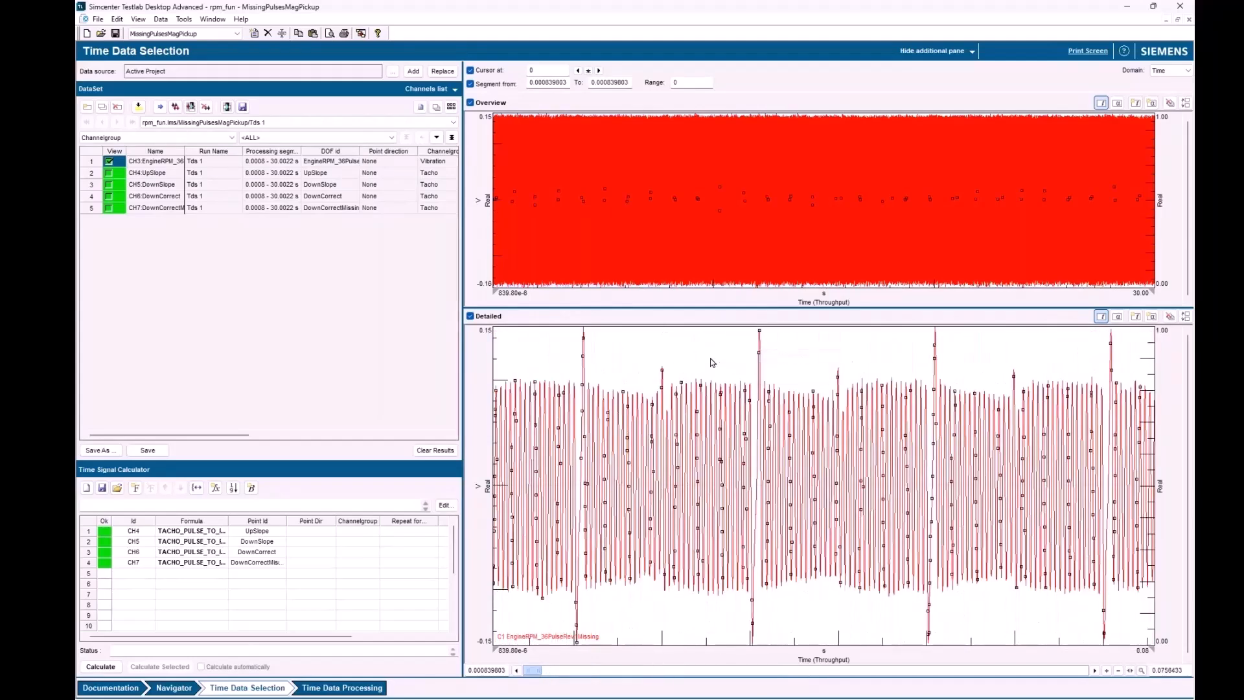
pyautogui.click(711, 358)
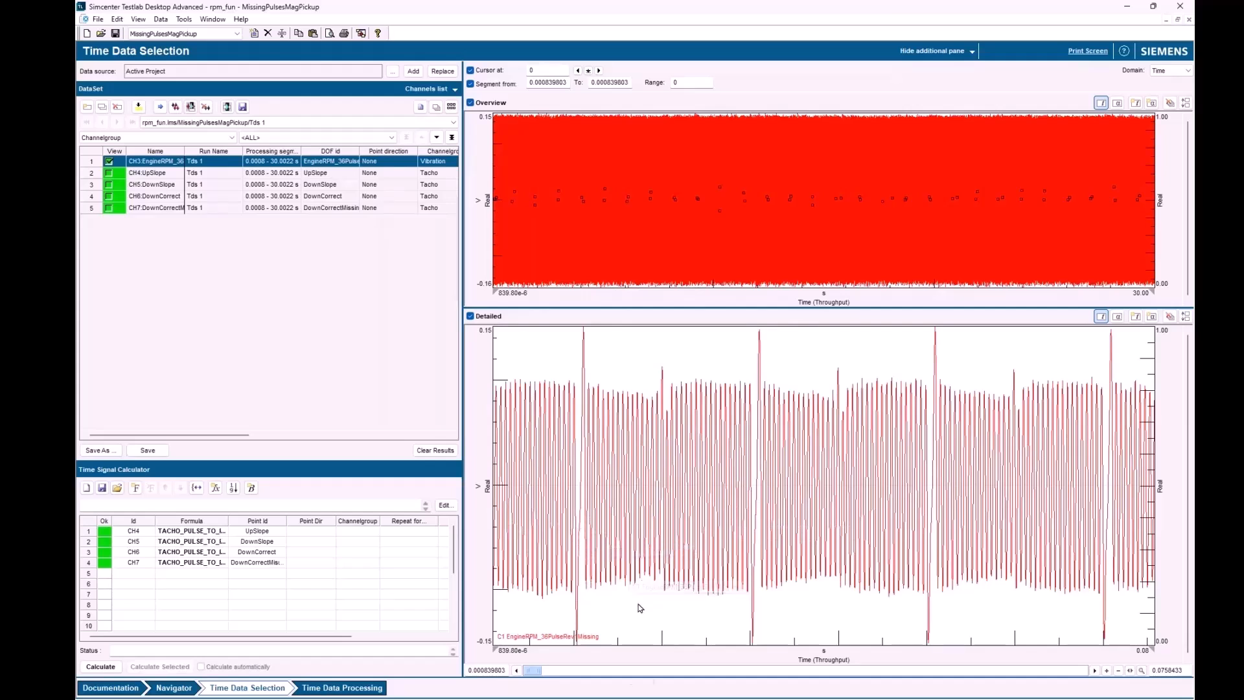
pyautogui.click(1107, 671)
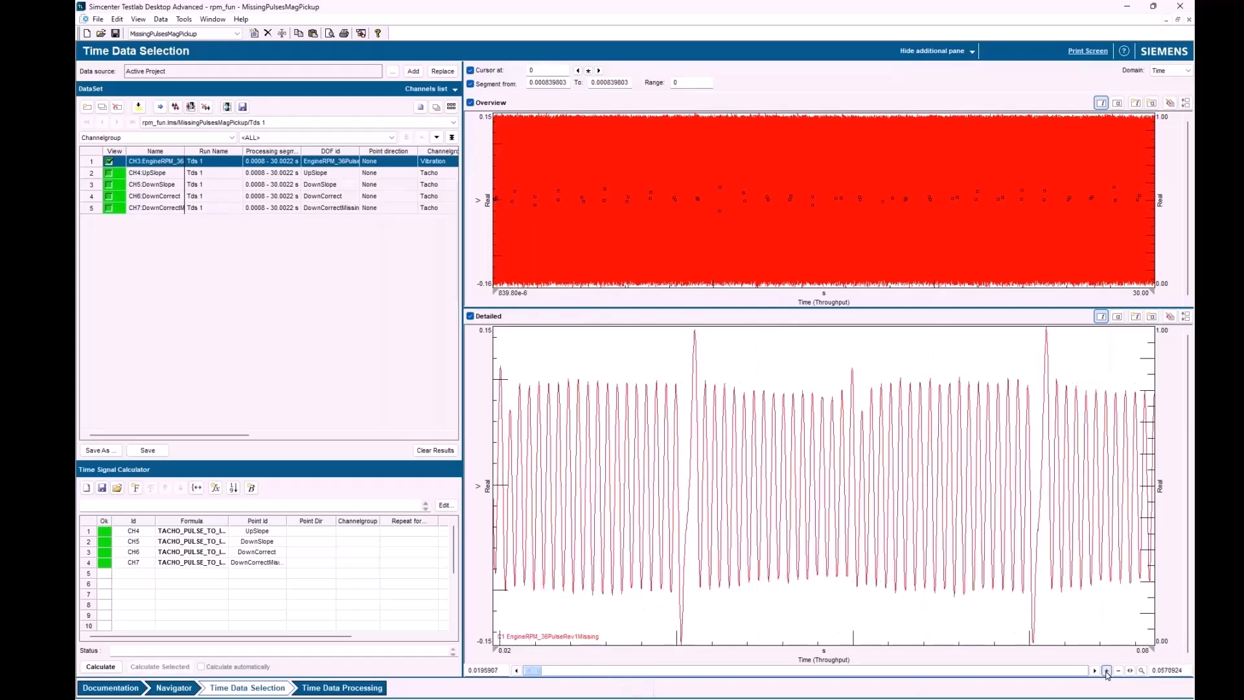
pyautogui.click(1107, 671)
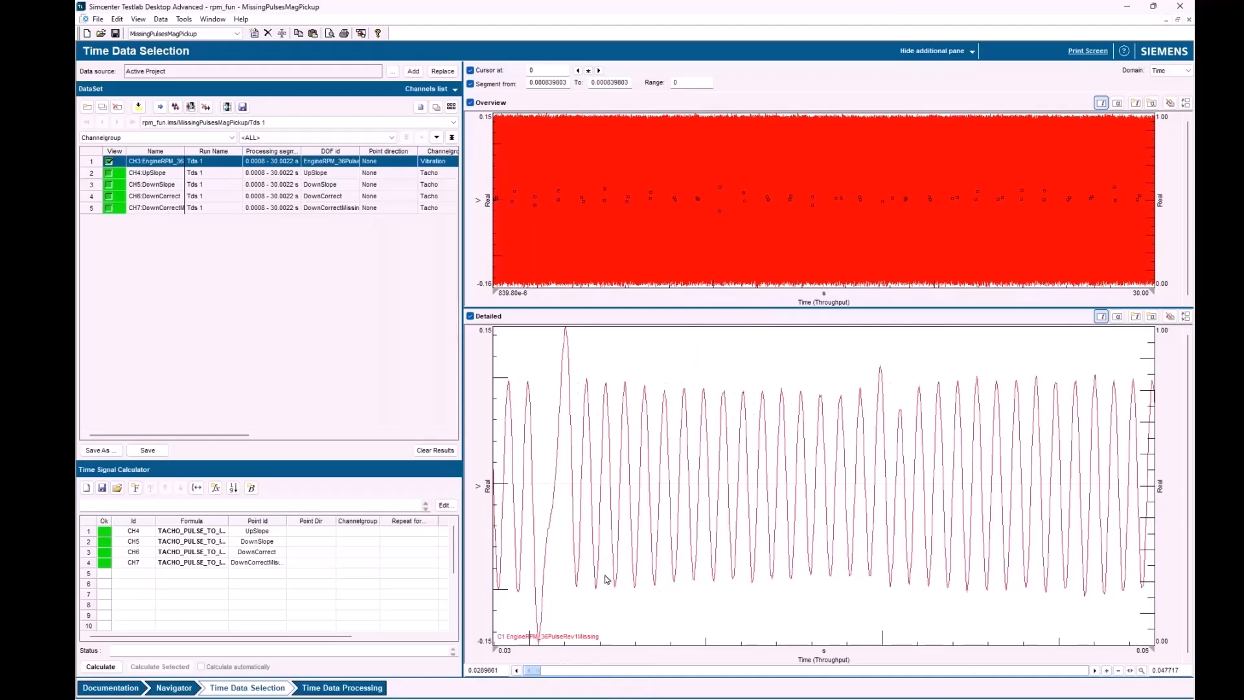
pyautogui.moveTo(533, 671); pyautogui.dragTo(532, 673)
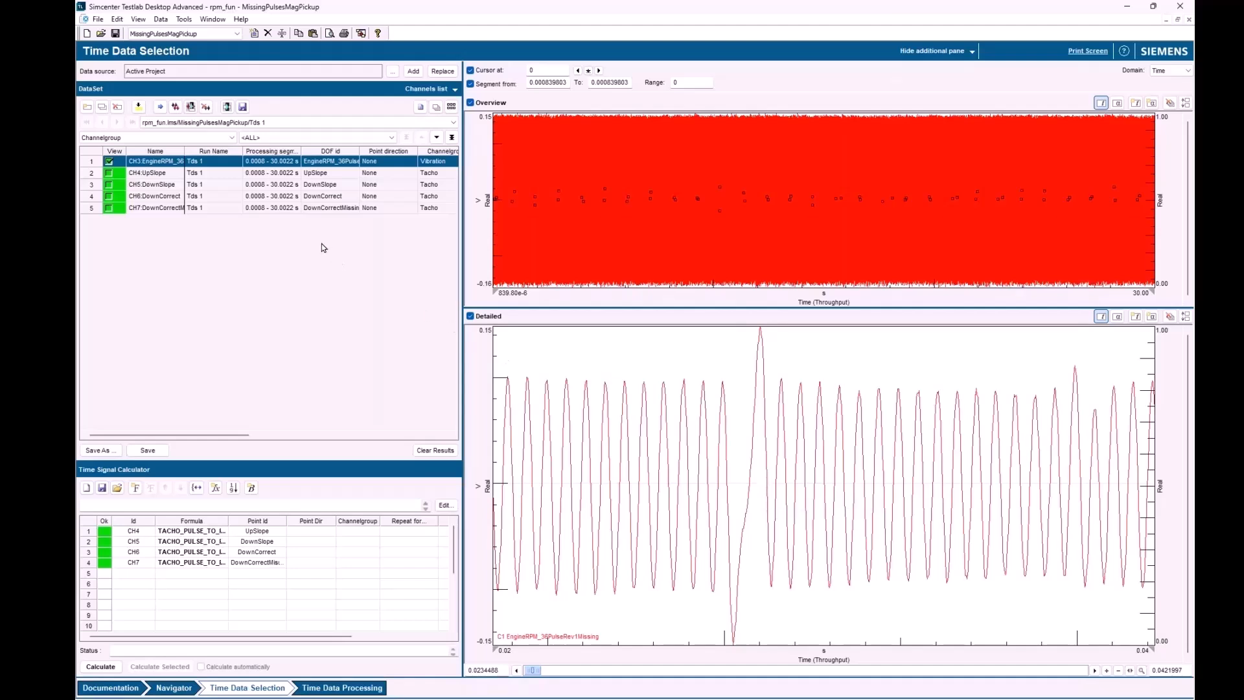
# Widen the Formula column and look up TACHO_PULSE_TO_RPM among the Tacho functions without inserting it
pyautogui.click(206, 532)
pyautogui.moveTo(228, 521); pyautogui.dragTo(304, 523)
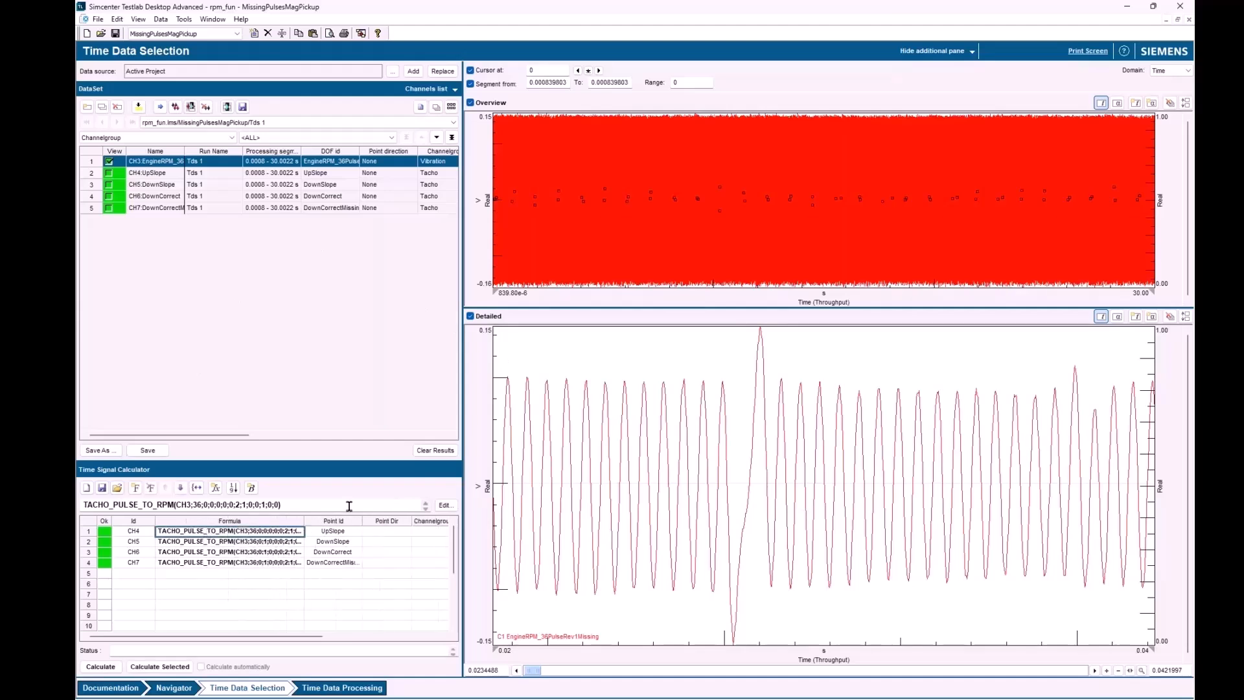
pyautogui.click(214, 489)
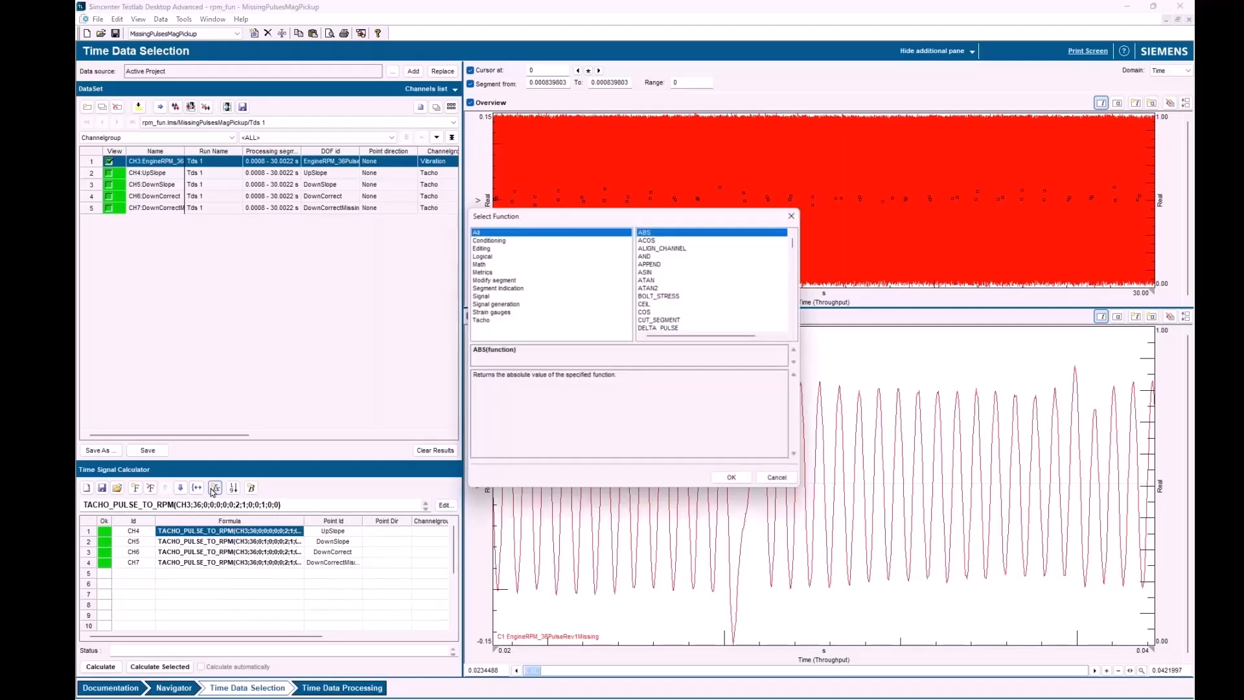
pyautogui.scroll(-5, 677, 304)
pyautogui.click(688, 313)
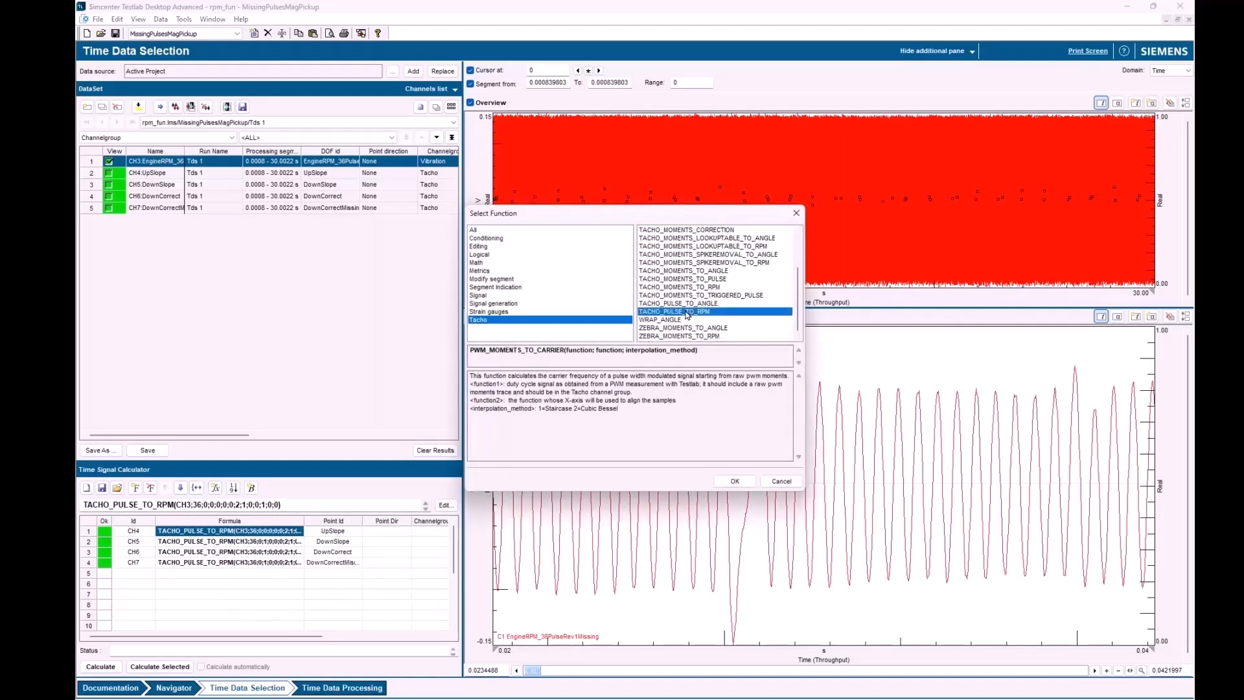
pyautogui.click(776, 482)
# Examine the TACHO_PULSE_TO_RPM arguments of the UpSlope formula, including pulses_per_rev and slope, and close the argument editor
pyautogui.click(449, 508)
pyautogui.doubleClick(559, 202)
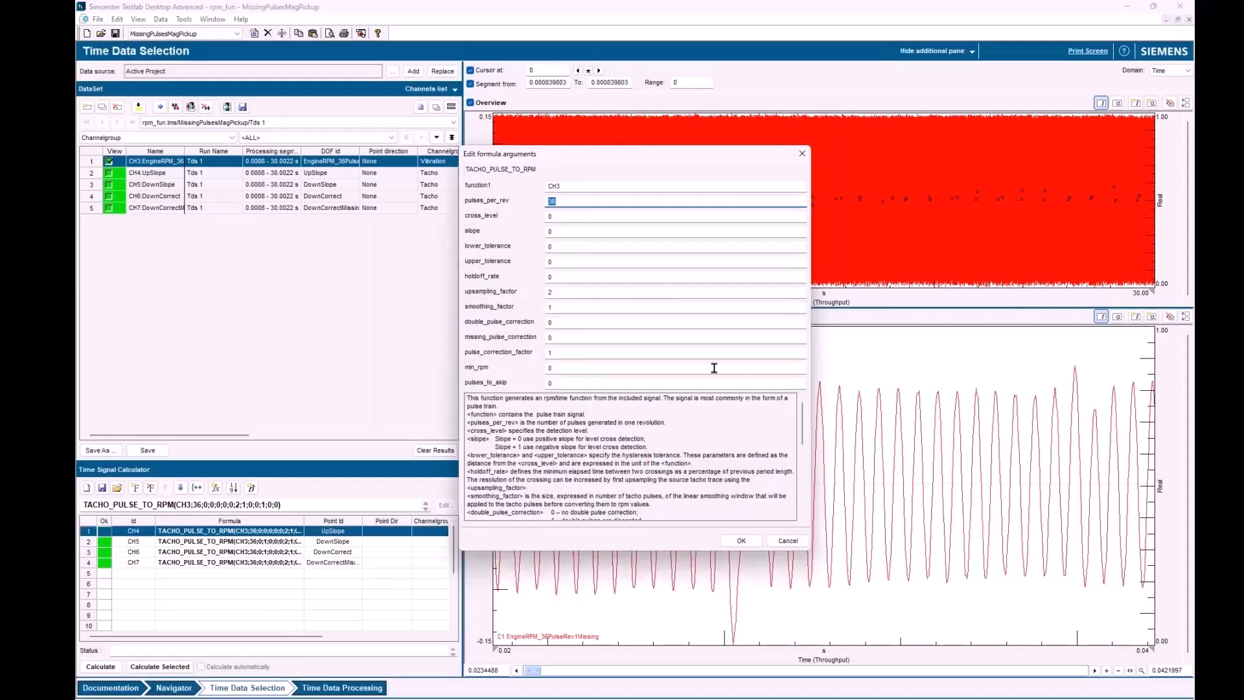
pyautogui.moveTo(670, 163); pyautogui.dragTo(701, 167)
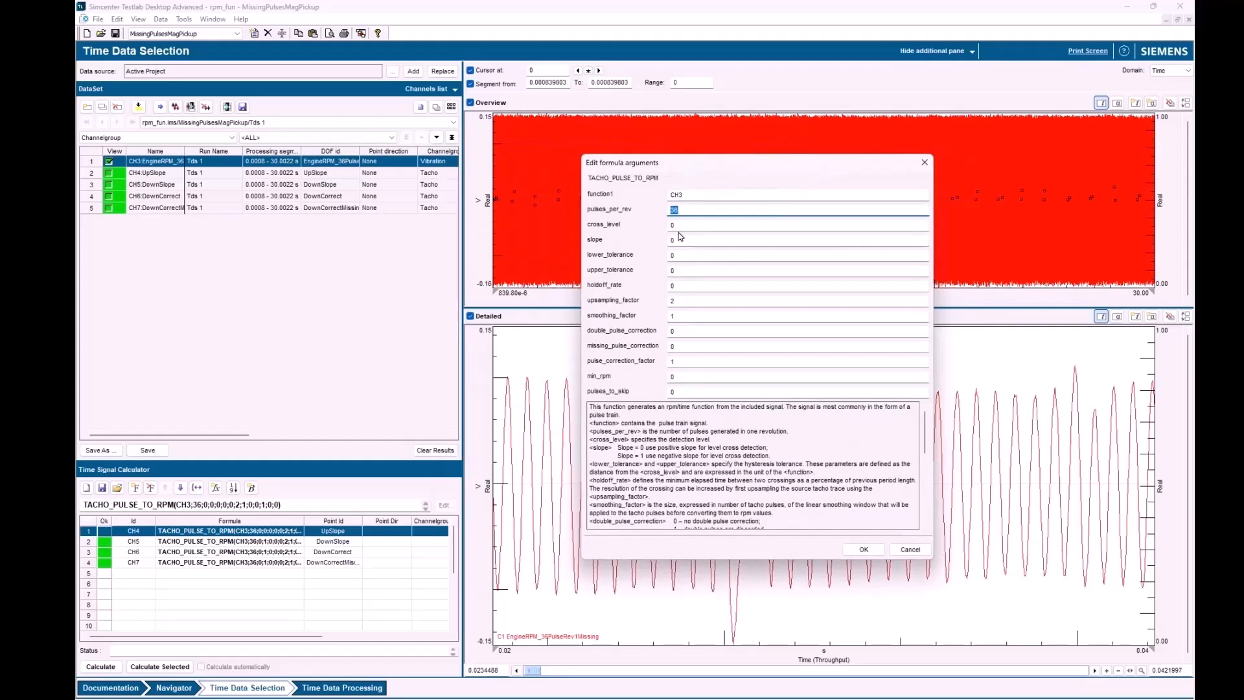
pyautogui.press('Return')
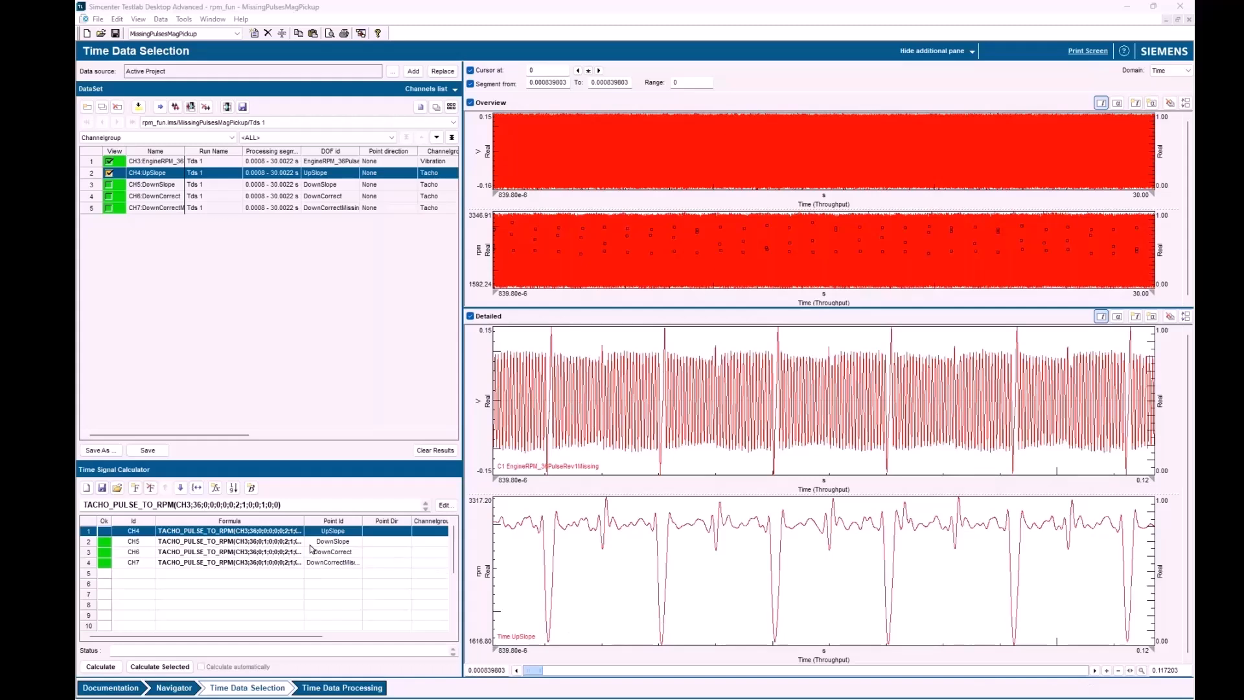
# Review the missing_pulse_correction argument of the DownCorrect formula and its option descriptions, and accept the arguments with that value at 1
pyautogui.click(275, 552)
pyautogui.click(449, 505)
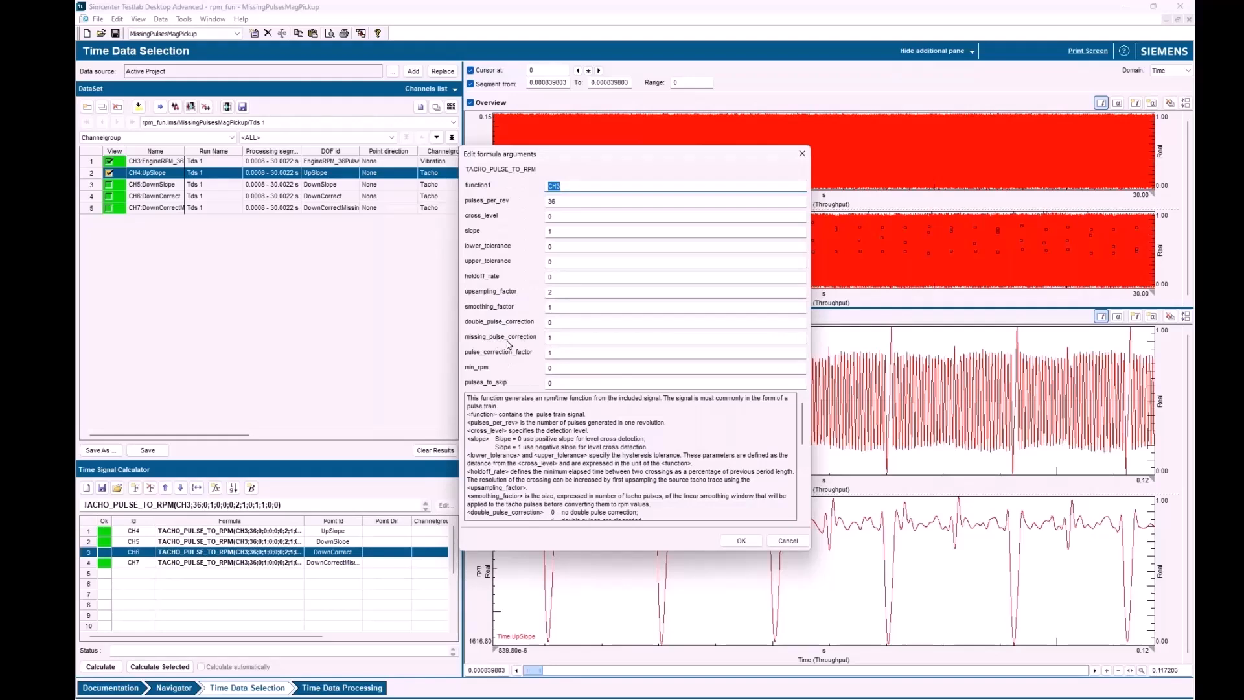
pyautogui.click(557, 338)
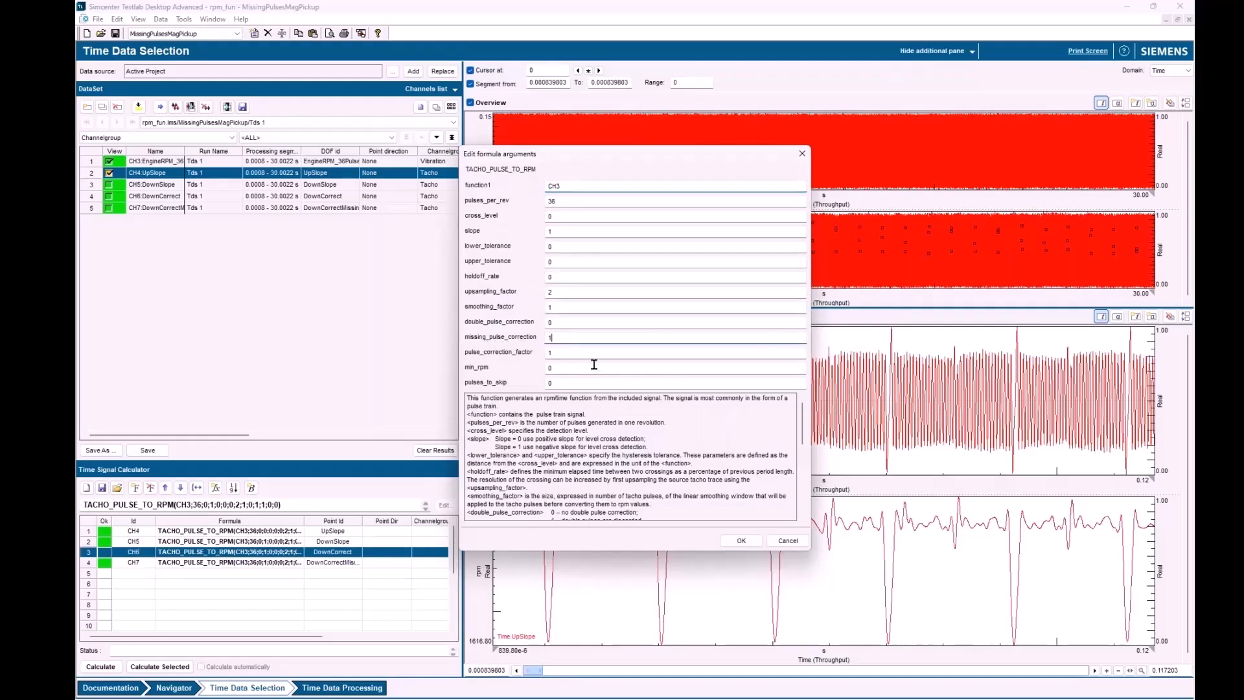
pyautogui.scroll(-4, 665, 451)
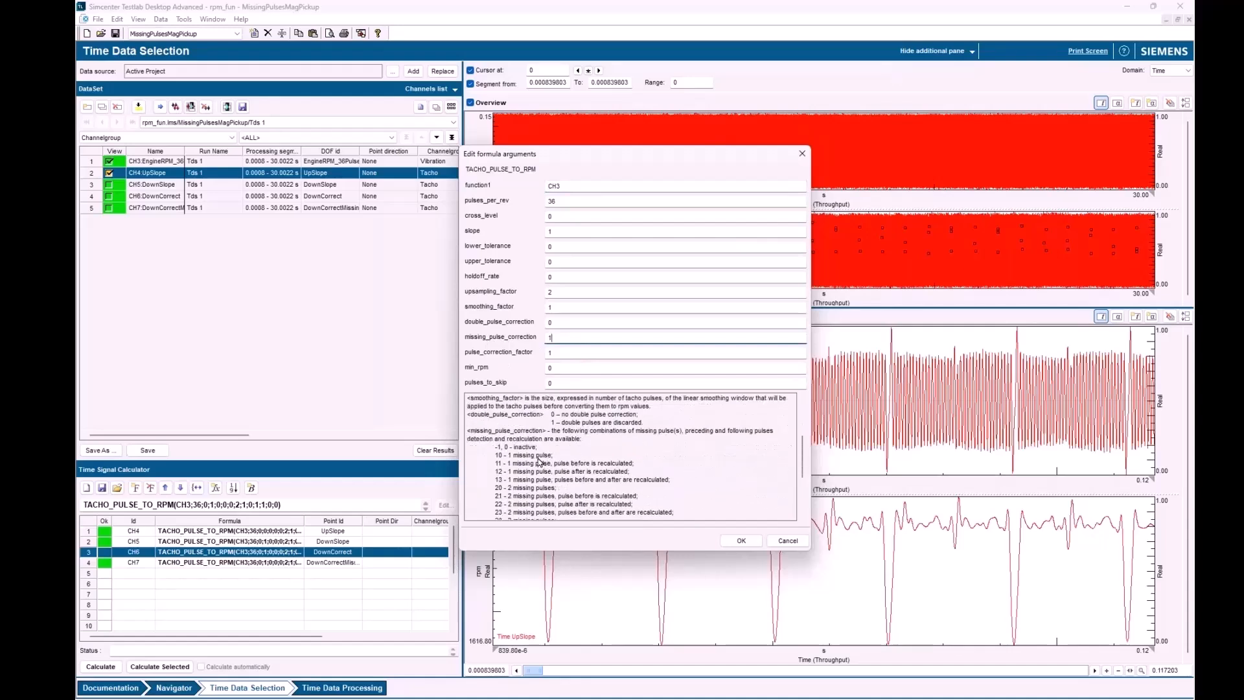
pyautogui.click(556, 336)
pyautogui.click(749, 540)
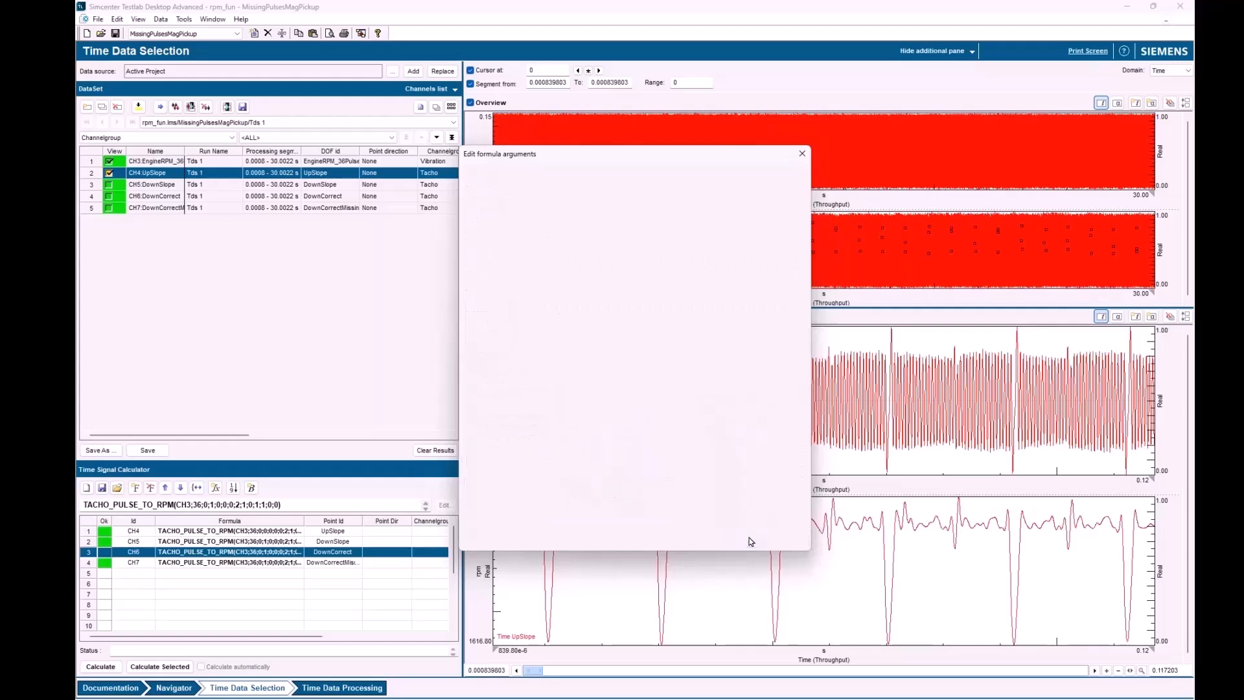
# Calculate only the DownCorrect formula and overlay the CH6 DownCorrect channel on the UpSlope rpm curve
pyautogui.click(170, 668)
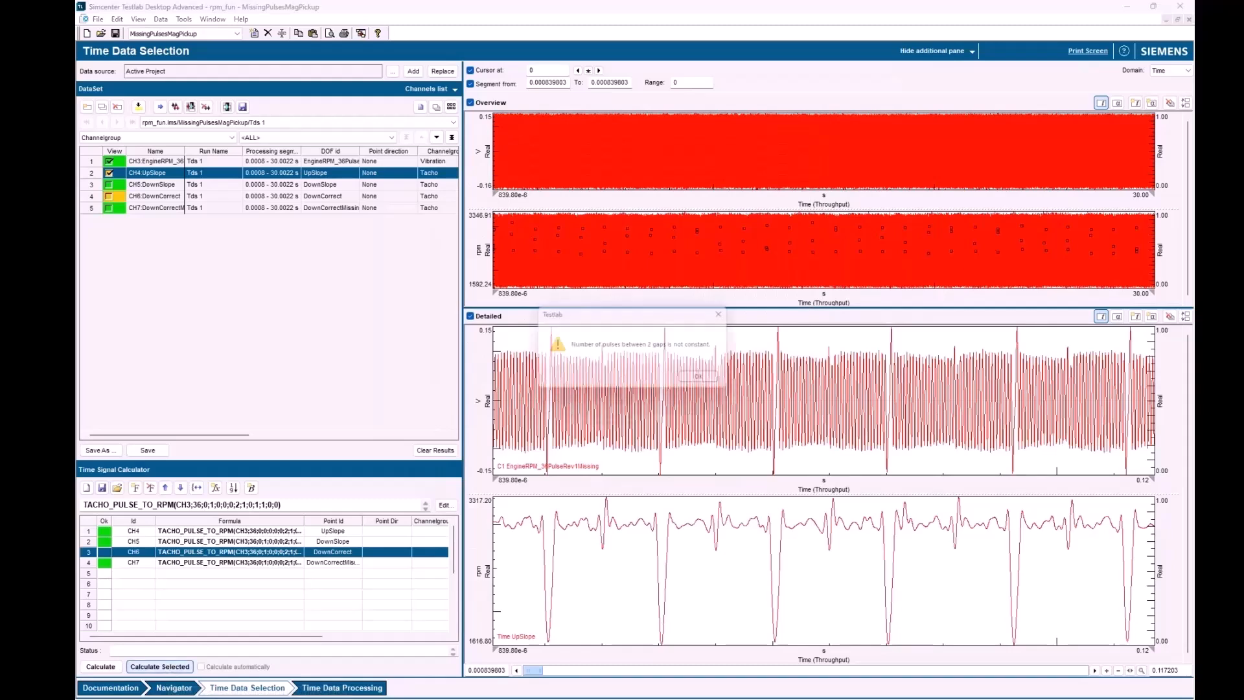
pyautogui.click(707, 381)
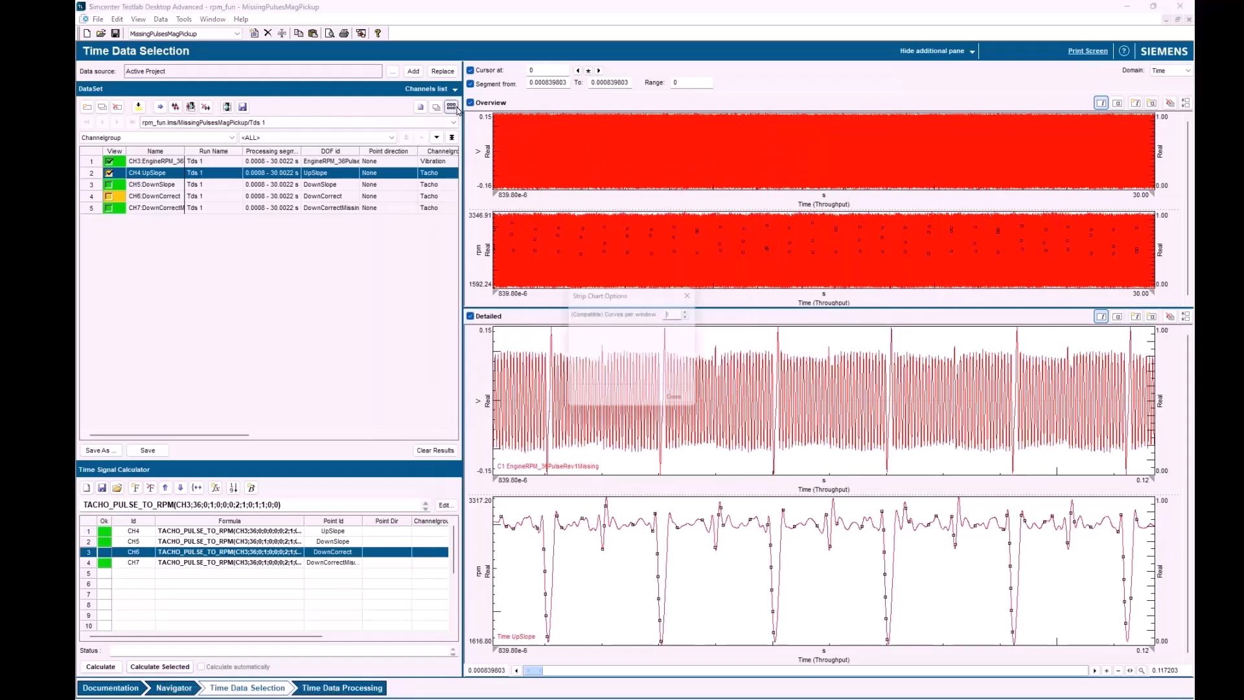
pyautogui.click(681, 403)
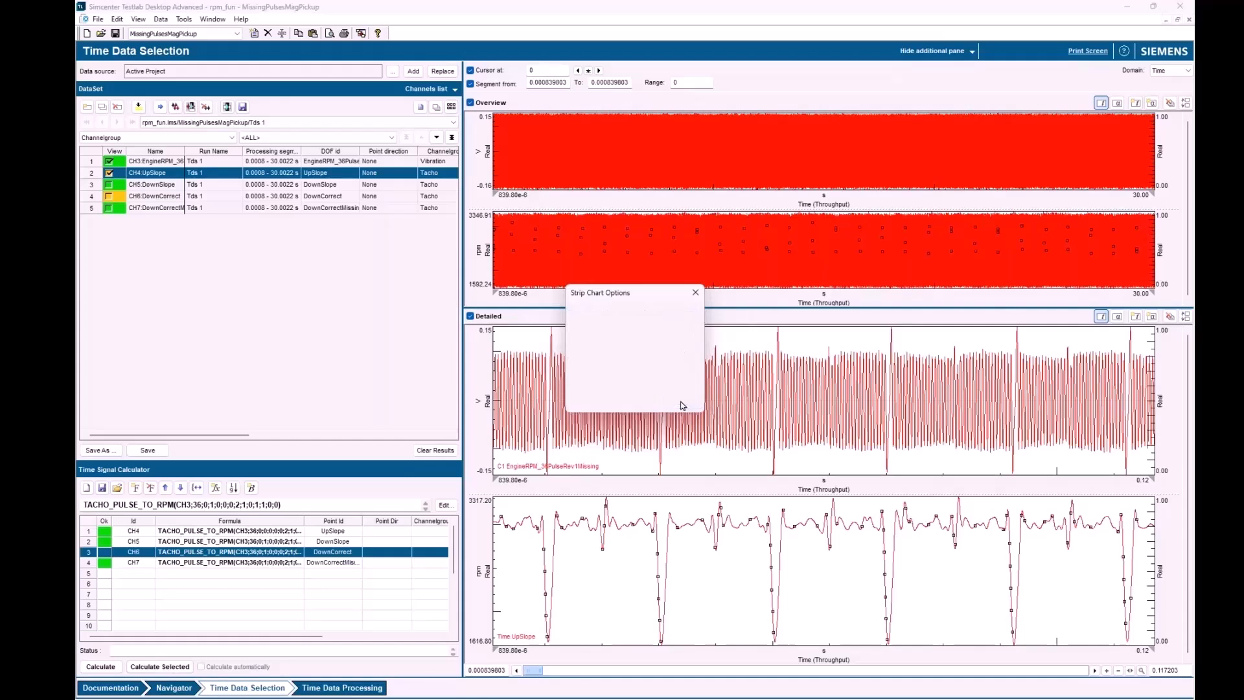
pyautogui.click(707, 380)
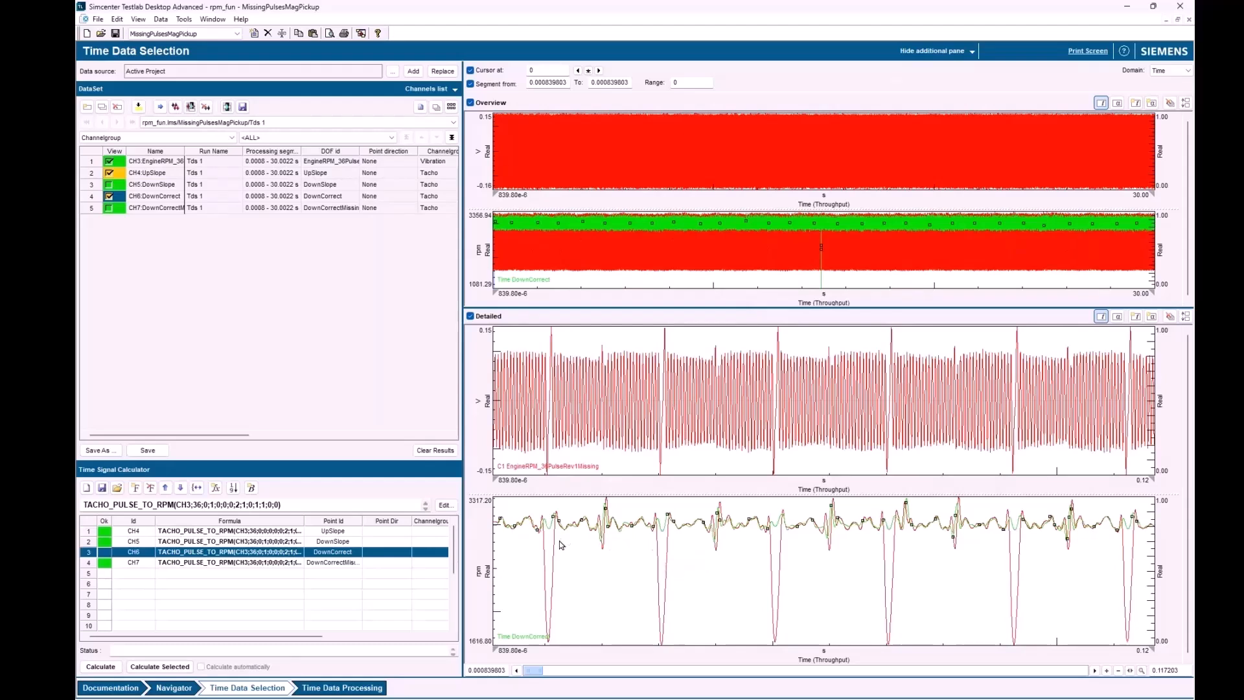
# Examine how missing_pulse_correction and pulse_correction_factor are described for the DownCorrect formula, and close the argument editor without changes
pyautogui.click(445, 506)
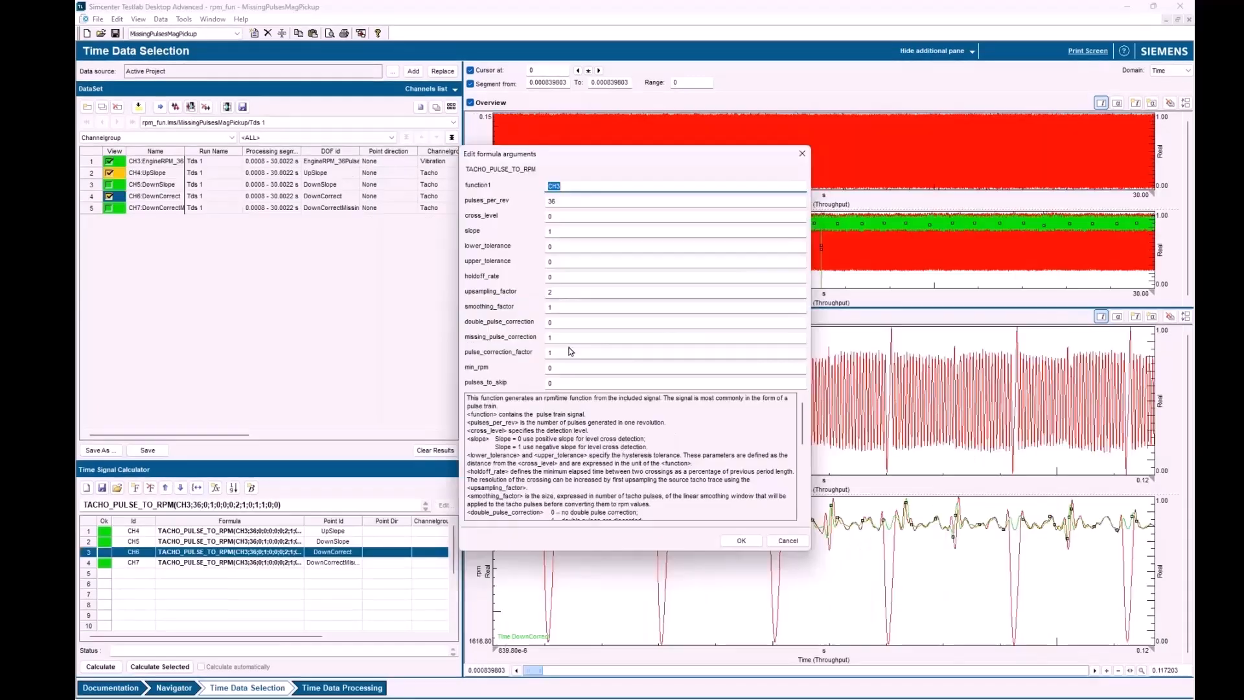
pyautogui.click(555, 336)
pyautogui.click(581, 355)
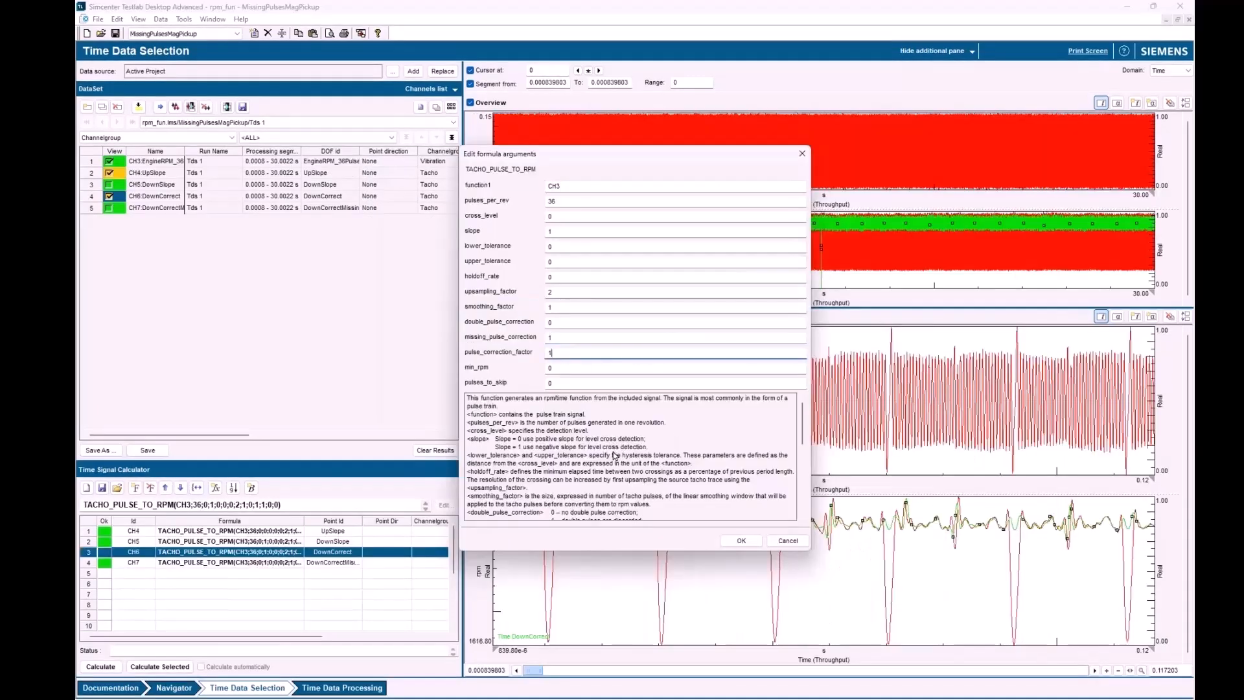
pyautogui.scroll(-3, 614, 454)
pyautogui.scroll(-3, 614, 453)
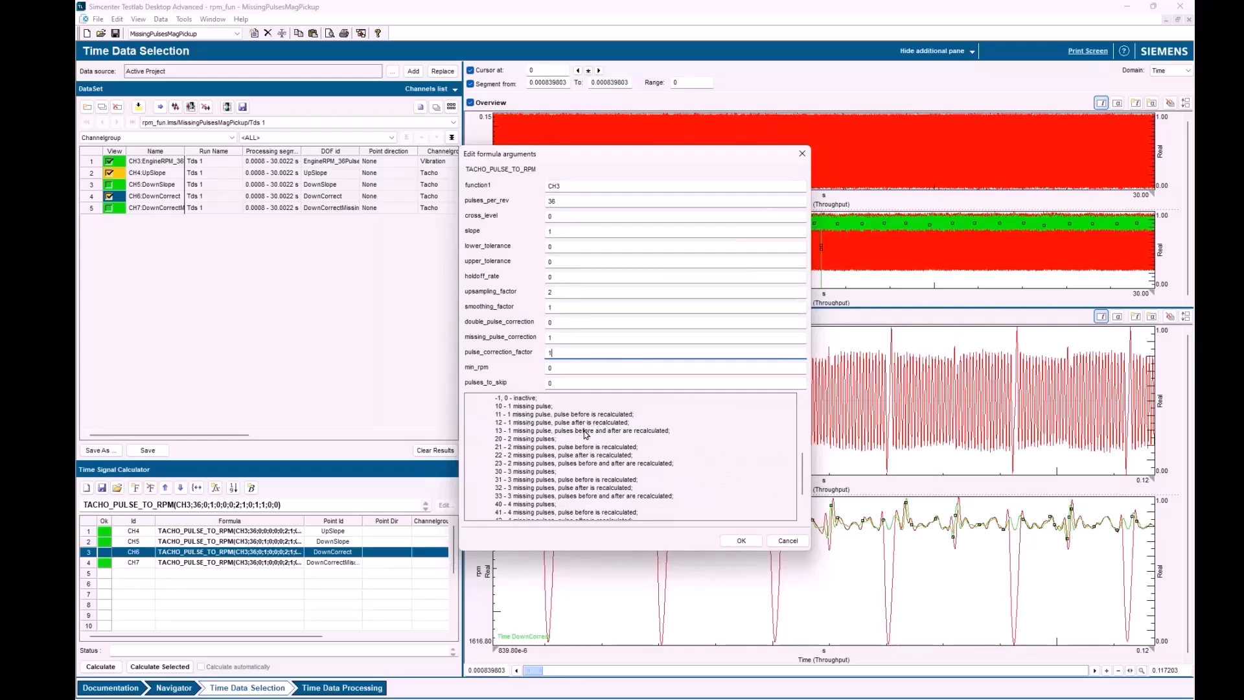
pyautogui.click(786, 541)
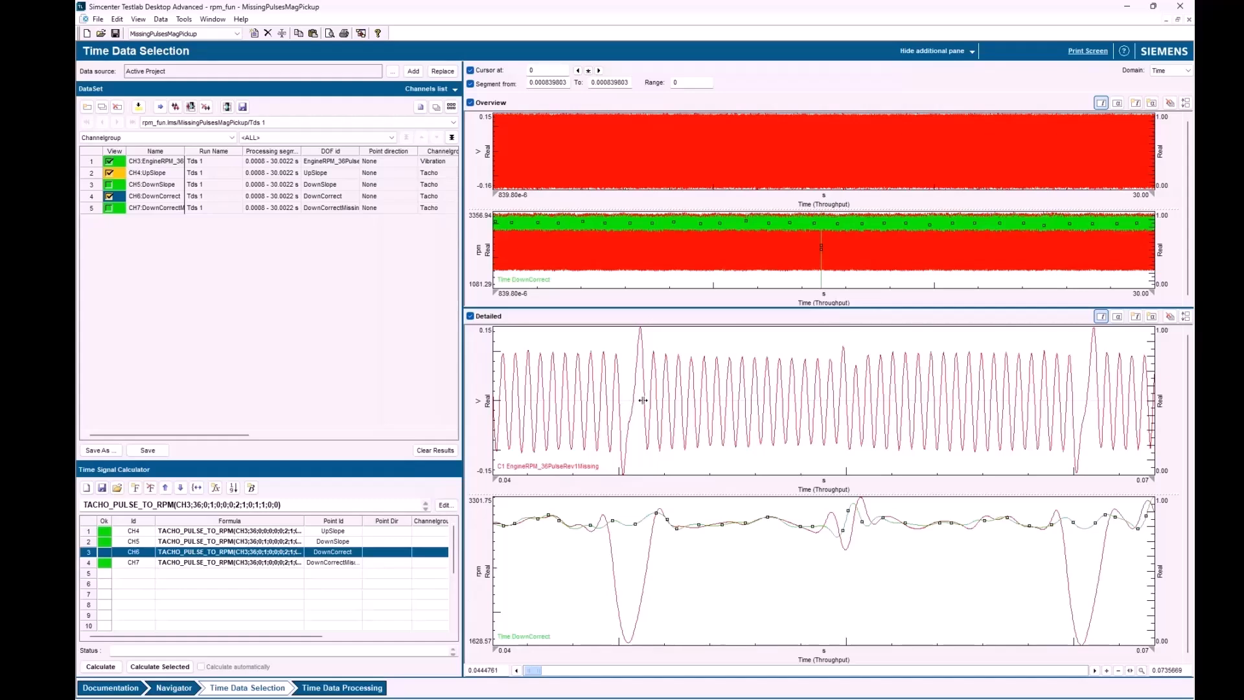
# Zoom the detailed view and shift it to about 0.185–0.200 s, around a missing pulse
pyautogui.click(1108, 671)
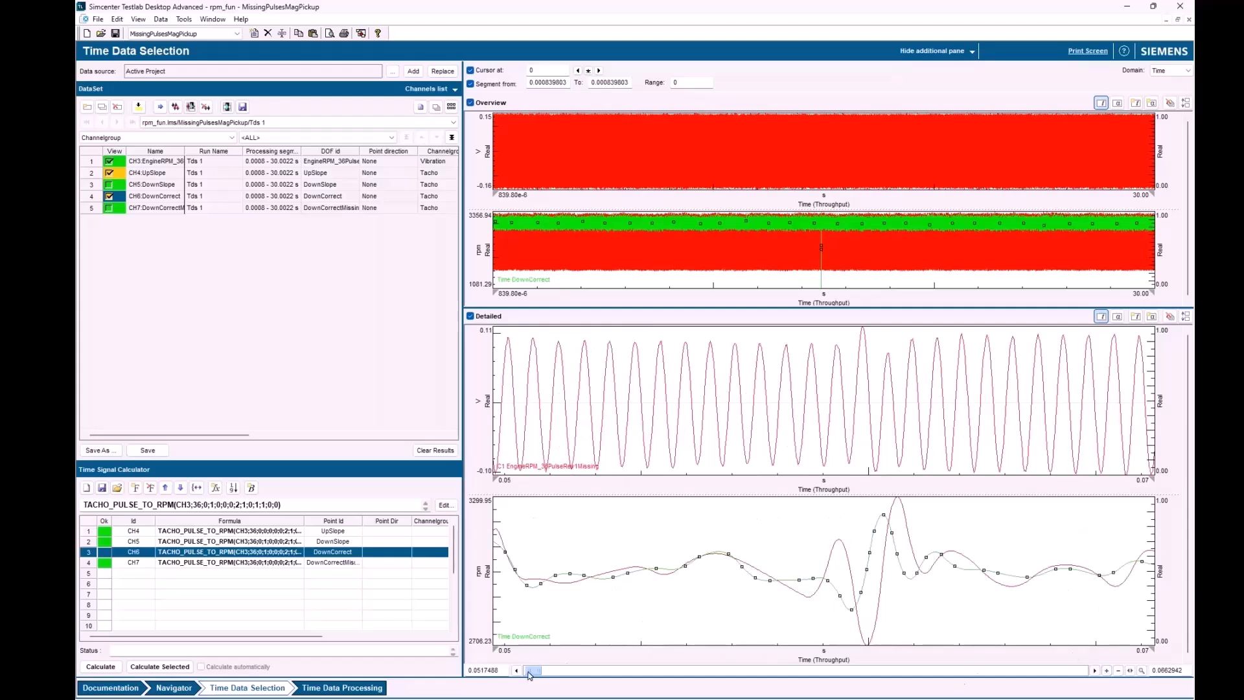
pyautogui.moveTo(533, 671); pyautogui.dragTo(538, 671)
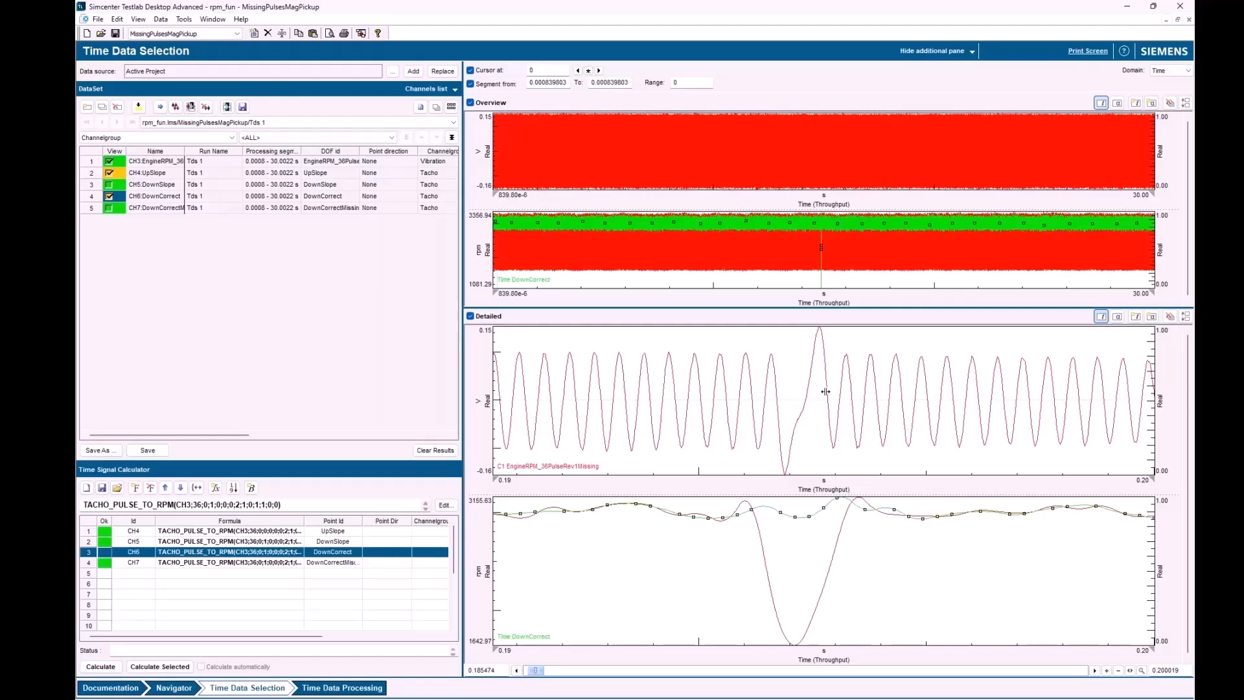
# Check the missing_pulse_correction setting of the DownCorrectMissing formula against its option descriptions, and close the editor without changes
pyautogui.click(262, 563)
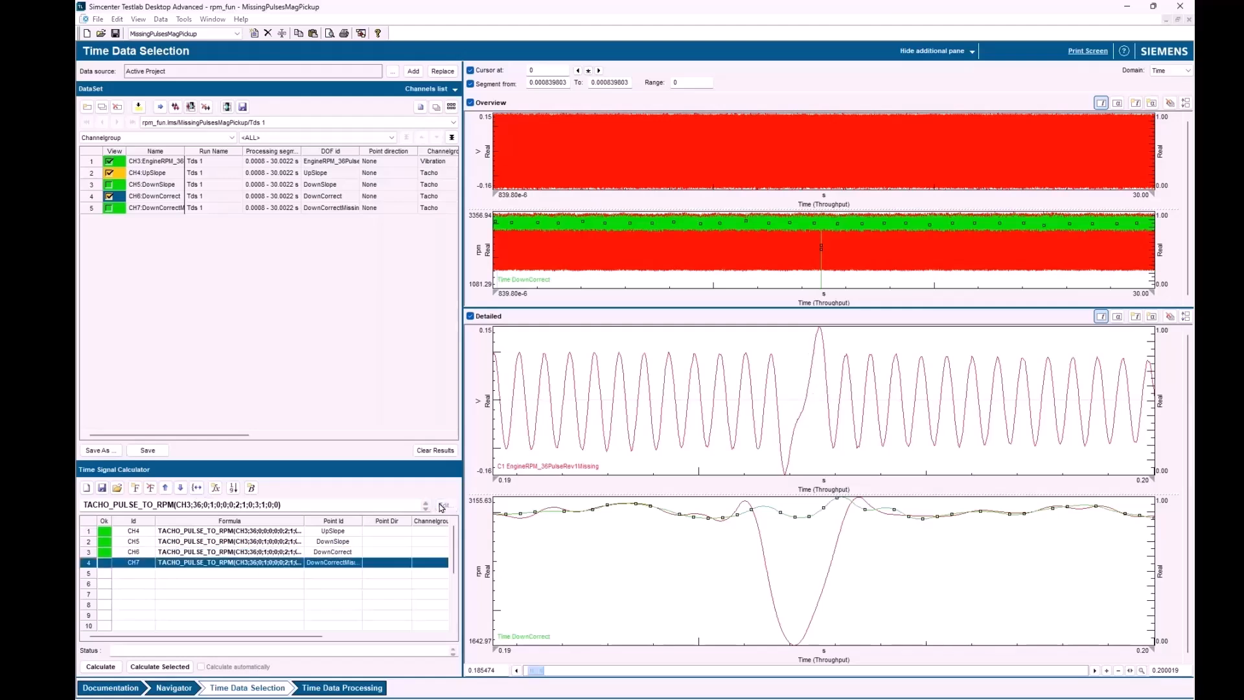
pyautogui.click(443, 505)
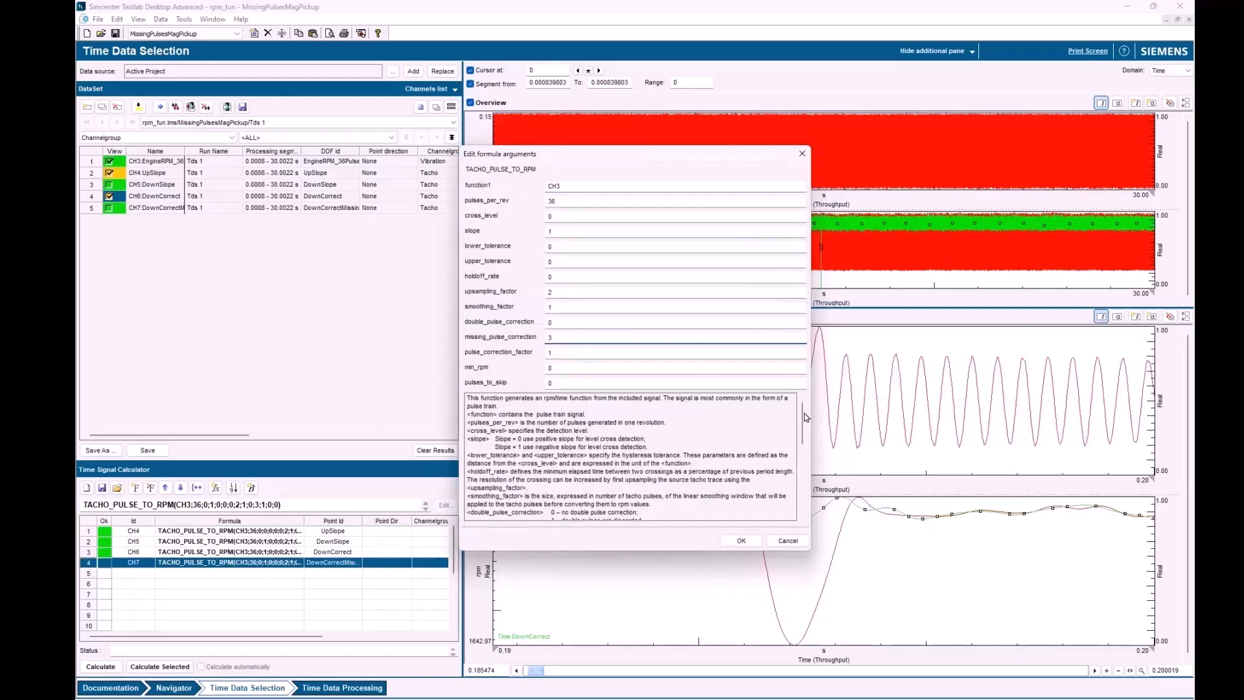
pyautogui.scroll(-6, 804, 433)
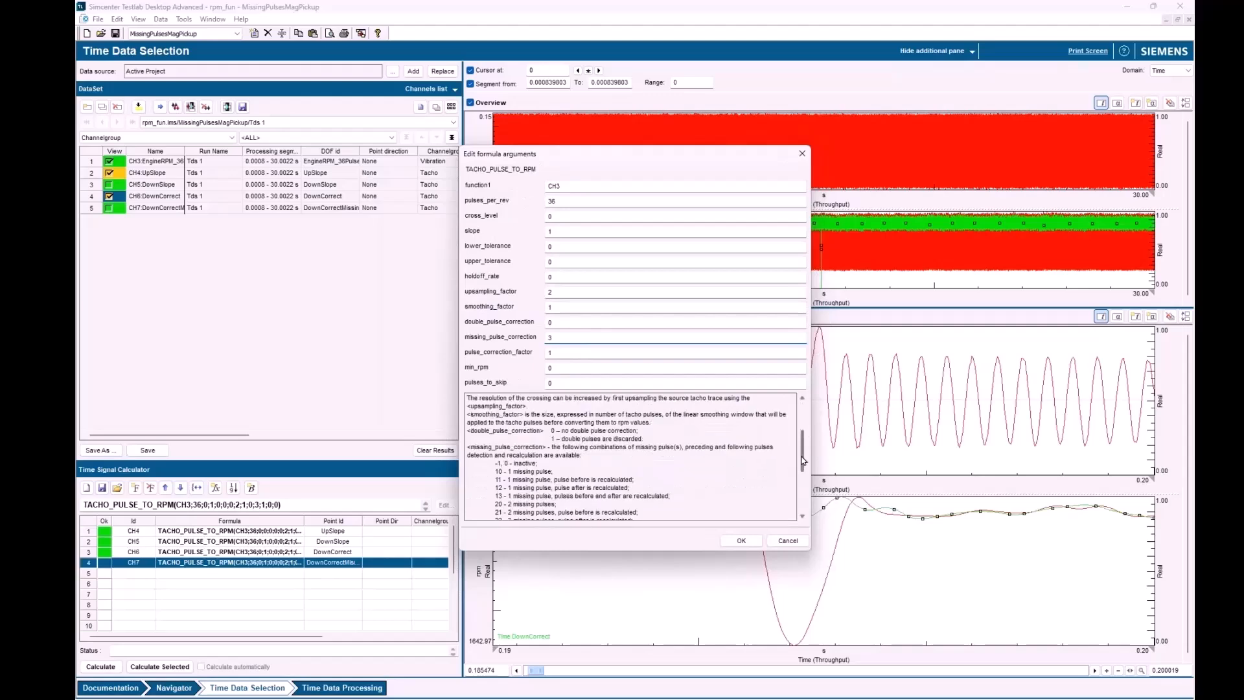
pyautogui.click(787, 543)
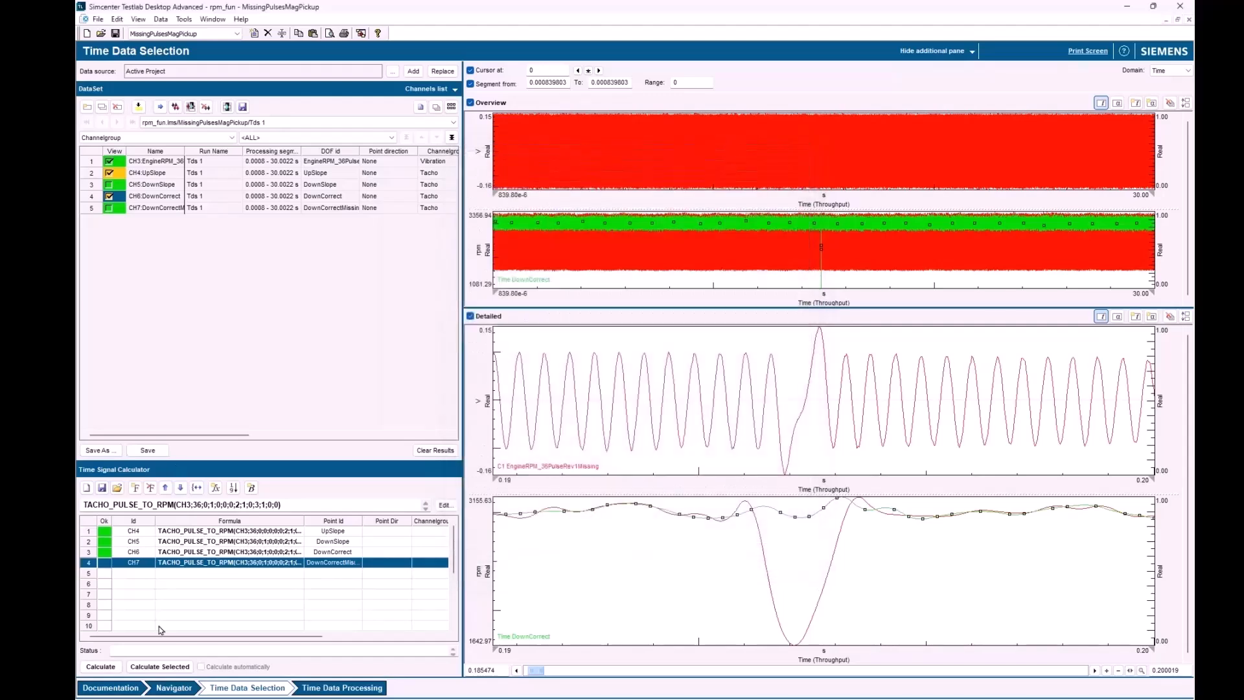
# Calculate only the DownCorrectMissing formula and add the CH7 channel to the displayed rpm curves
pyautogui.click(170, 669)
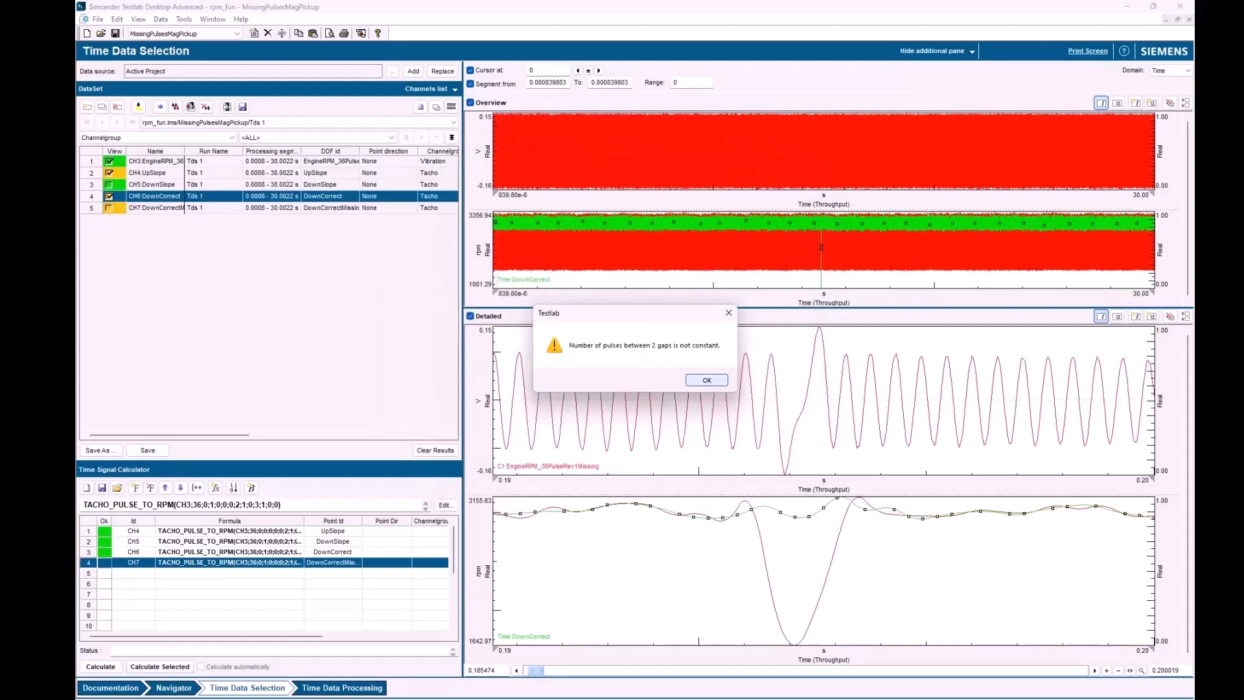
pyautogui.click(110, 208)
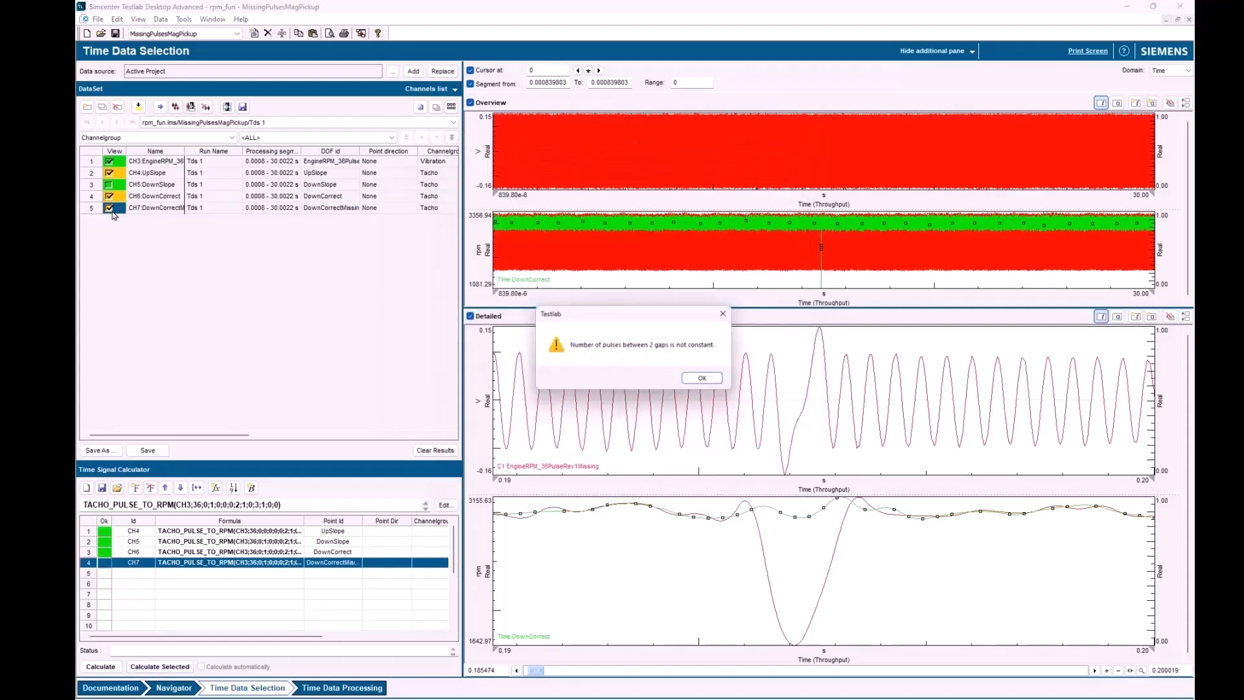
pyautogui.press('Return')
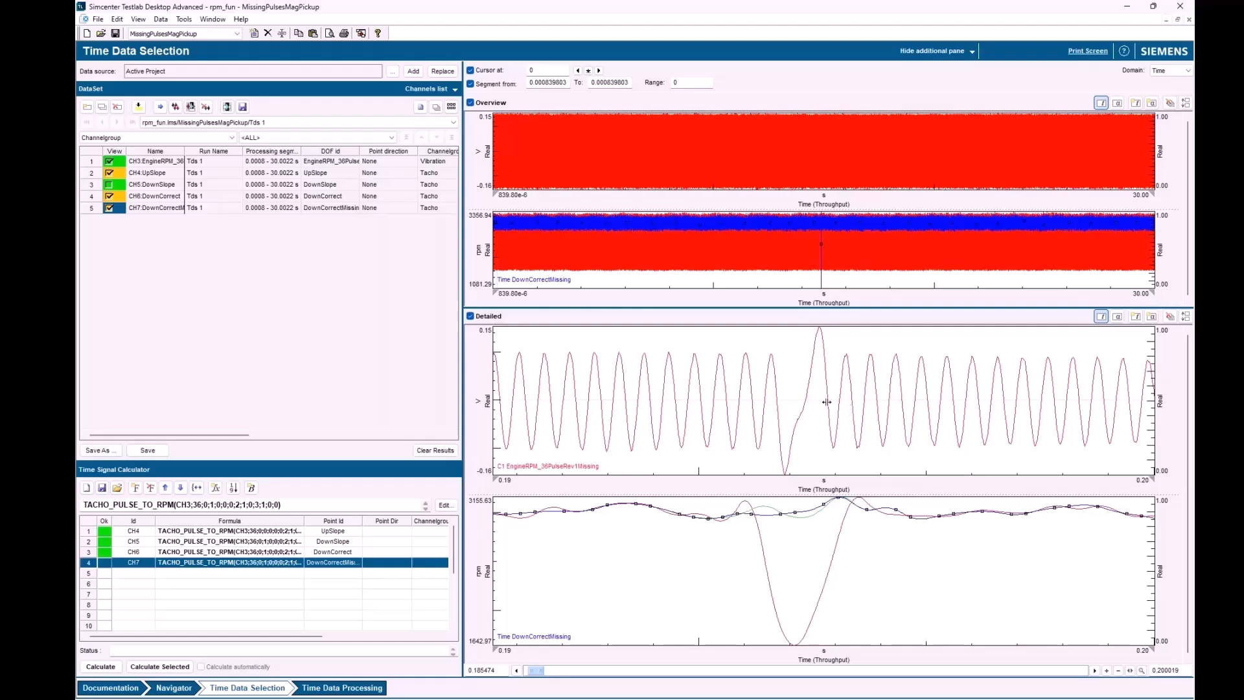
# Read the remaining DownCorrectMissing argument descriptions down to pulses_to_skip, review the missing-pulse options again, and cancel the editor
pyautogui.click(447, 508)
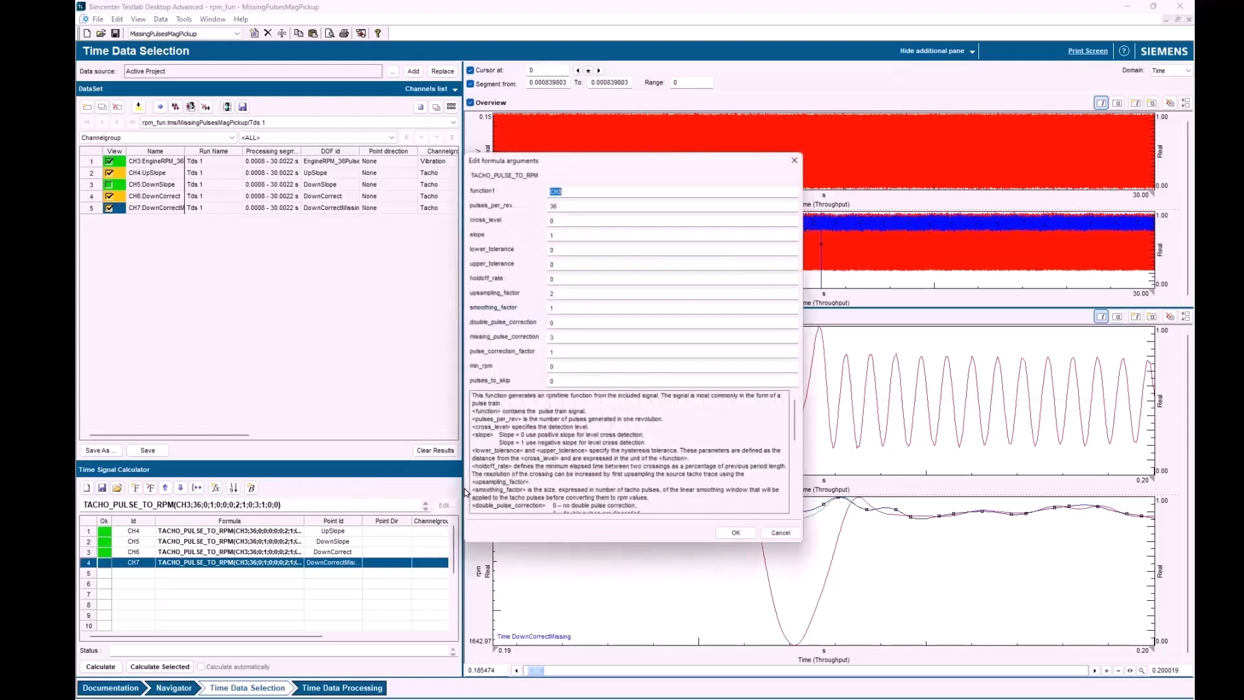
pyautogui.scroll(-10, 617, 478)
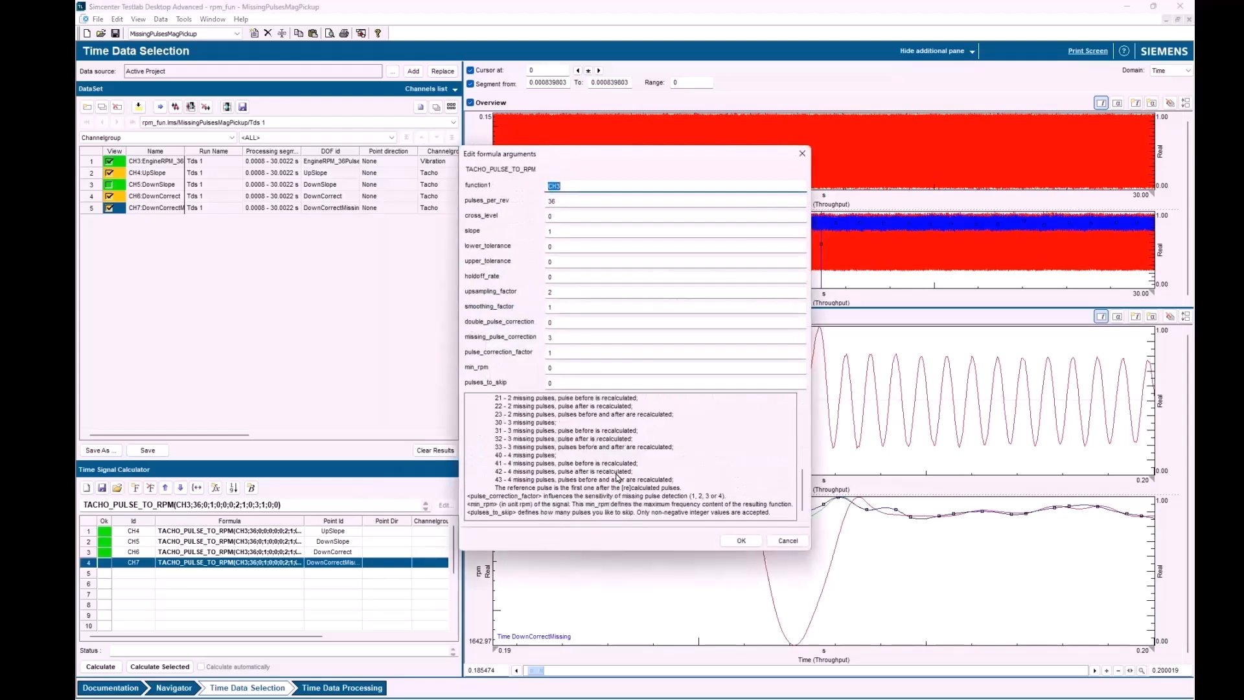
pyautogui.scroll(1, 617, 478)
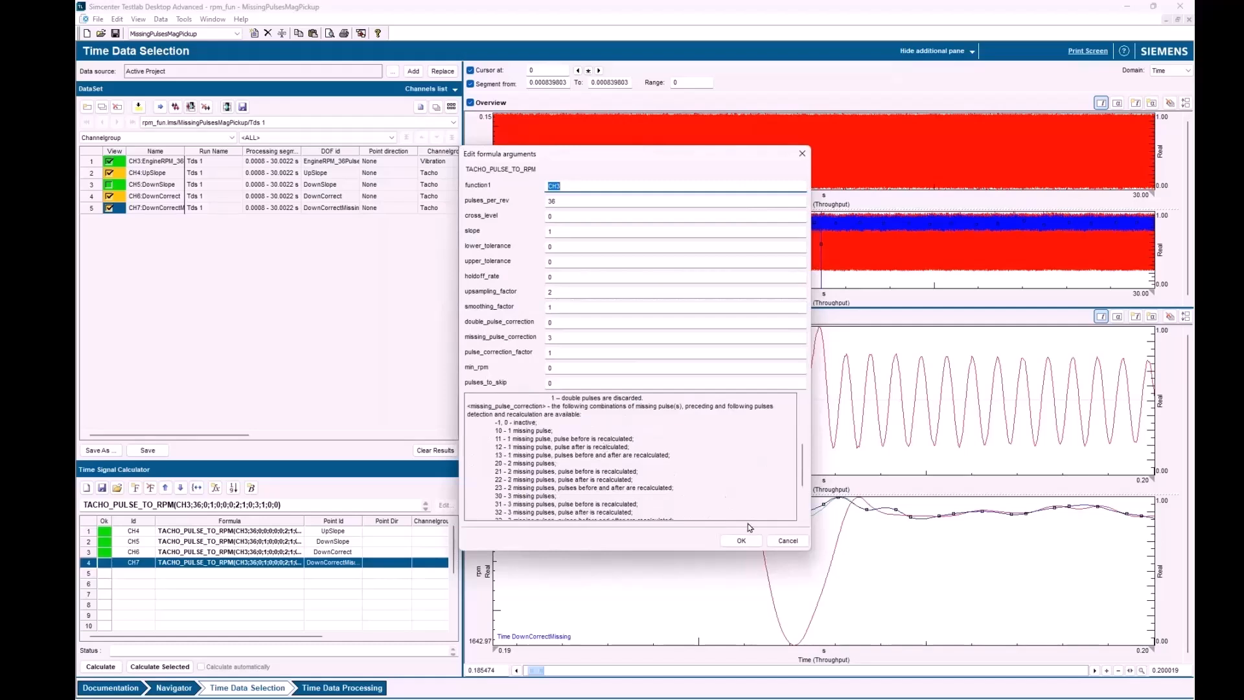
pyautogui.click(787, 541)
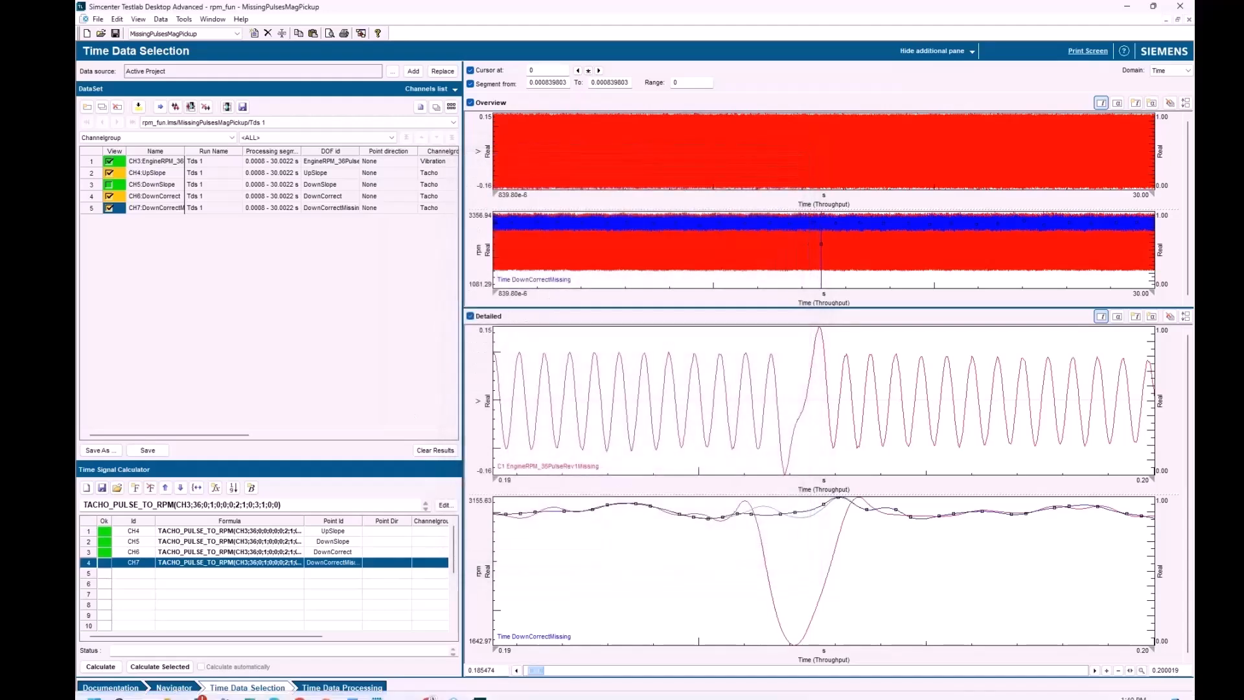
# Switch to the PowerPoint presentation and start the slide show from slide 41, "Common issues: zebra tape"
pyautogui.click(338, 605)
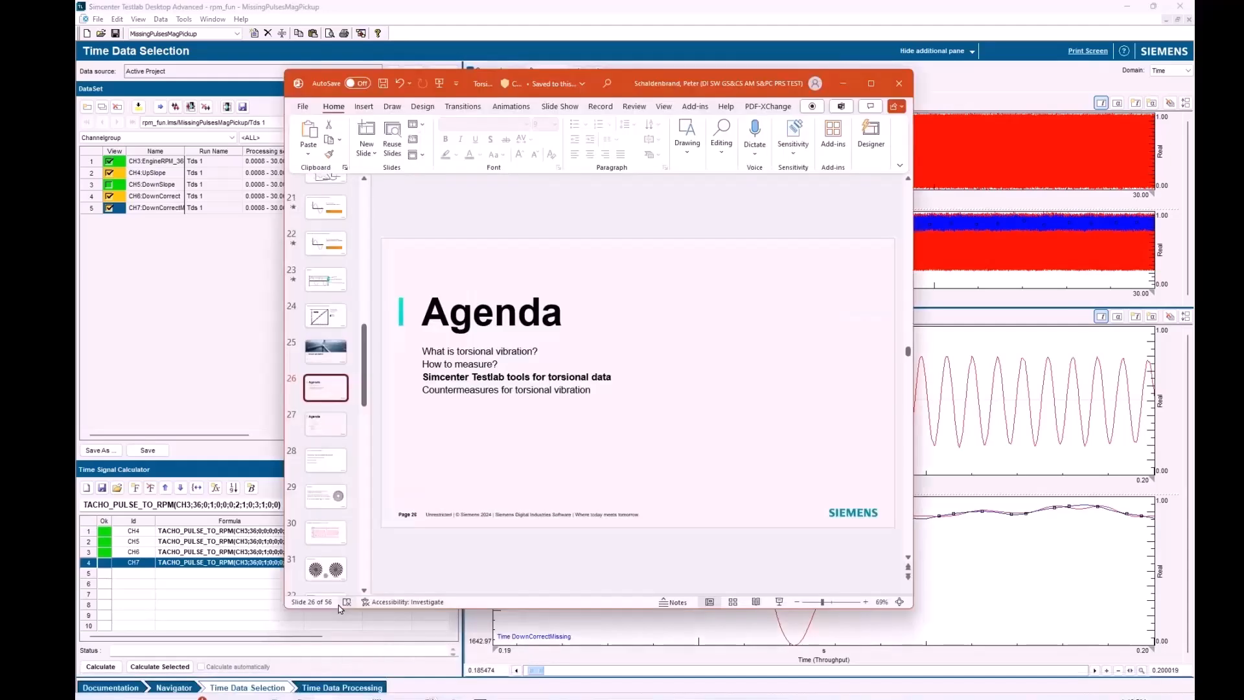
pyautogui.scroll(-5, 350, 528)
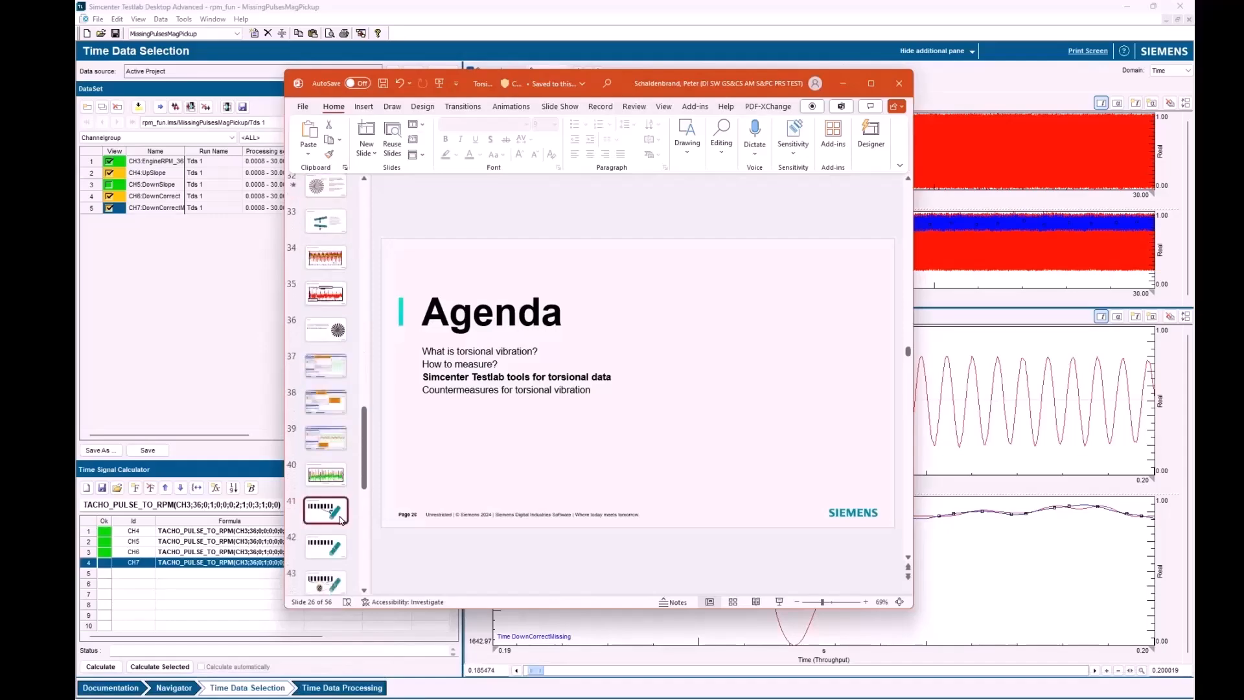
pyautogui.click(341, 518)
pyautogui.hotkey('shift', 'F5')
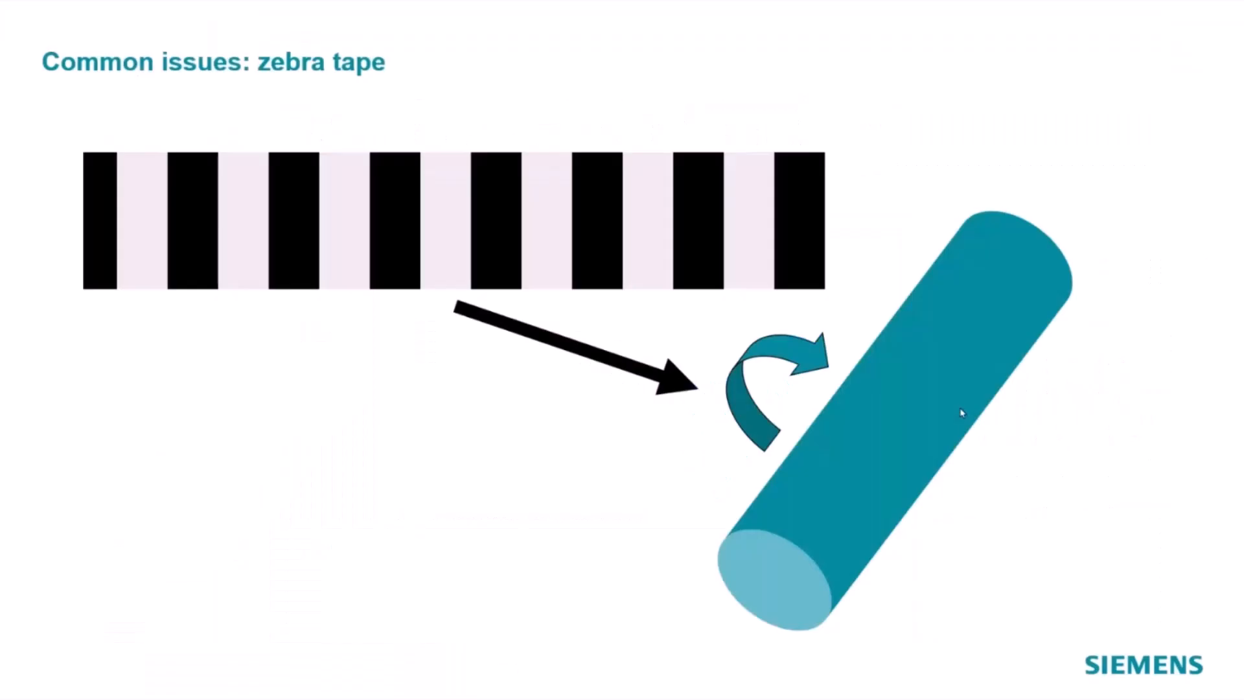